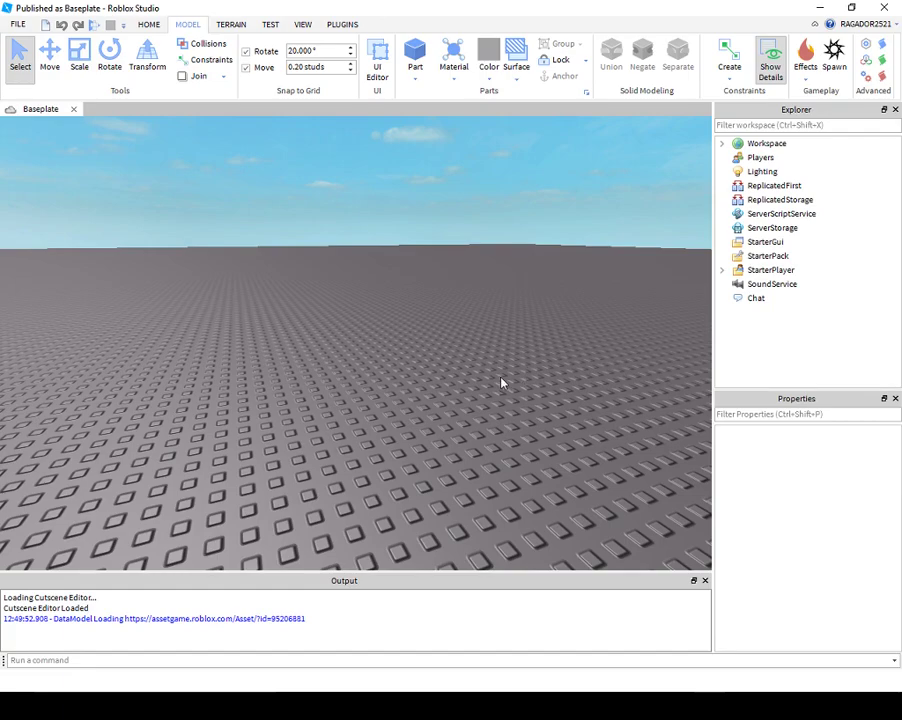
Insert a new block part onto the baseplate.
{"action": "mouse_move", "coordinate": [453, 393]}
{"action": "right_mouse_down"}
{"action": "mouse_move", "coordinate": [441, 397]}
{"action": "mouse_move", "coordinate": [459, 397]}
{"action": "mouse_move", "coordinate": [462, 412]}
{"action": "mouse_move", "coordinate": [453, 397]}
{"action": "right_mouse_up"}
{"action": "key", "text": "s"}
{"action": "right_click_drag", "start_coordinate": [448, 441], "coordinate": [428, 402]}
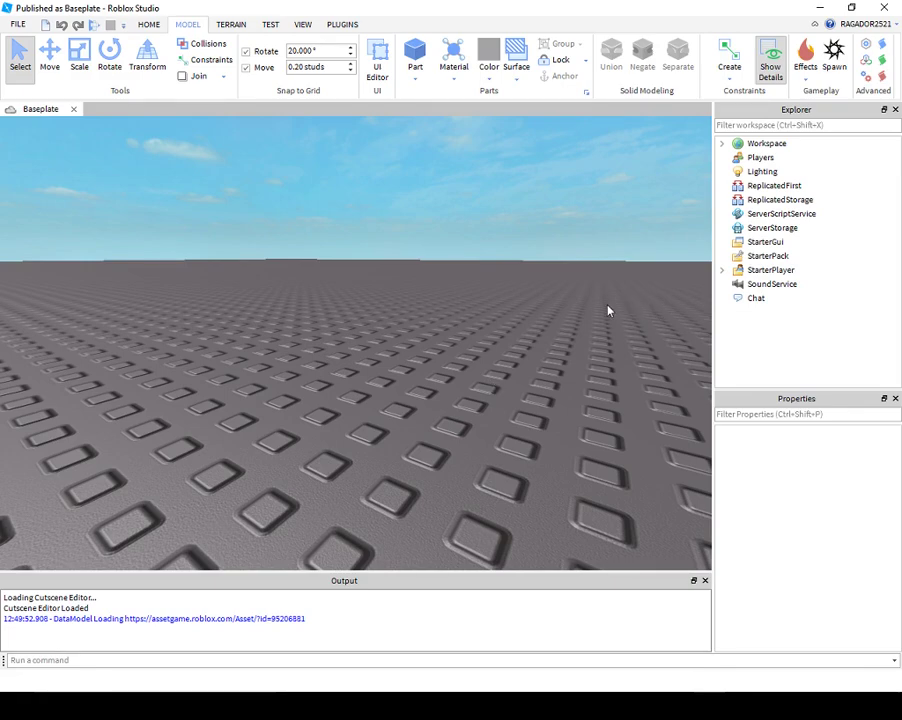
{"action": "mouse_move", "coordinate": [513, 388]}
{"action": "right_mouse_down"}
{"action": "mouse_move", "coordinate": [518, 396]}
{"action": "mouse_move", "coordinate": [512, 391]}
{"action": "right_mouse_up"}
{"action": "scroll", "coordinate": [513, 393], "scroll_direction": "down", "scroll_amount": 5}
{"action": "mouse_move", "coordinate": [469, 330]}
{"action": "right_mouse_down"}
{"action": "mouse_move", "coordinate": [491, 347]}
{"action": "mouse_move", "coordinate": [469, 320]}
{"action": "right_mouse_up"}
{"action": "left_click", "coordinate": [418, 55]}
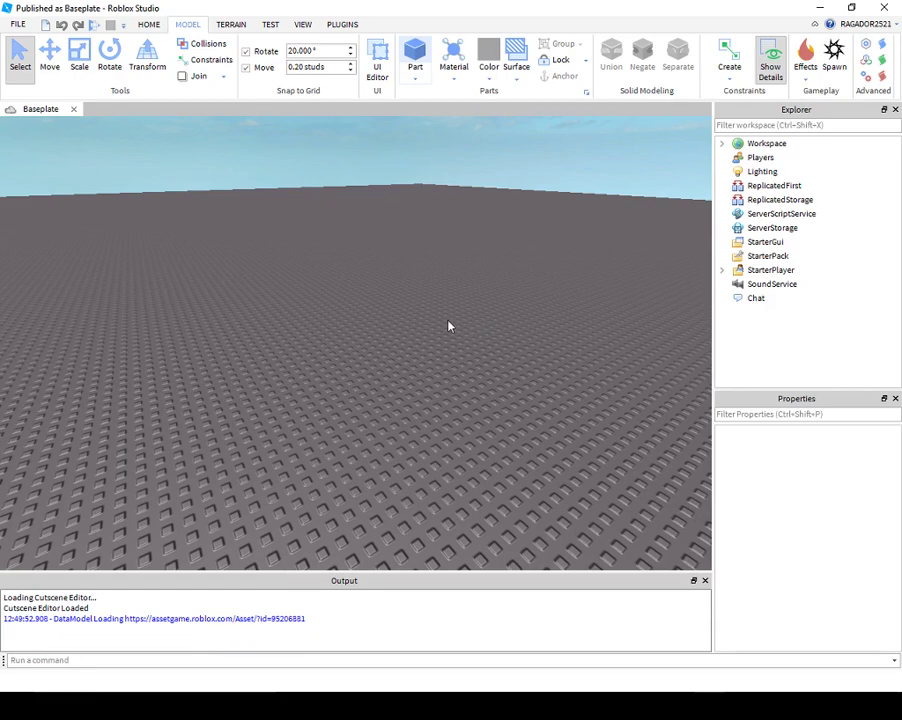
{"action": "left_click", "coordinate": [415, 55]}
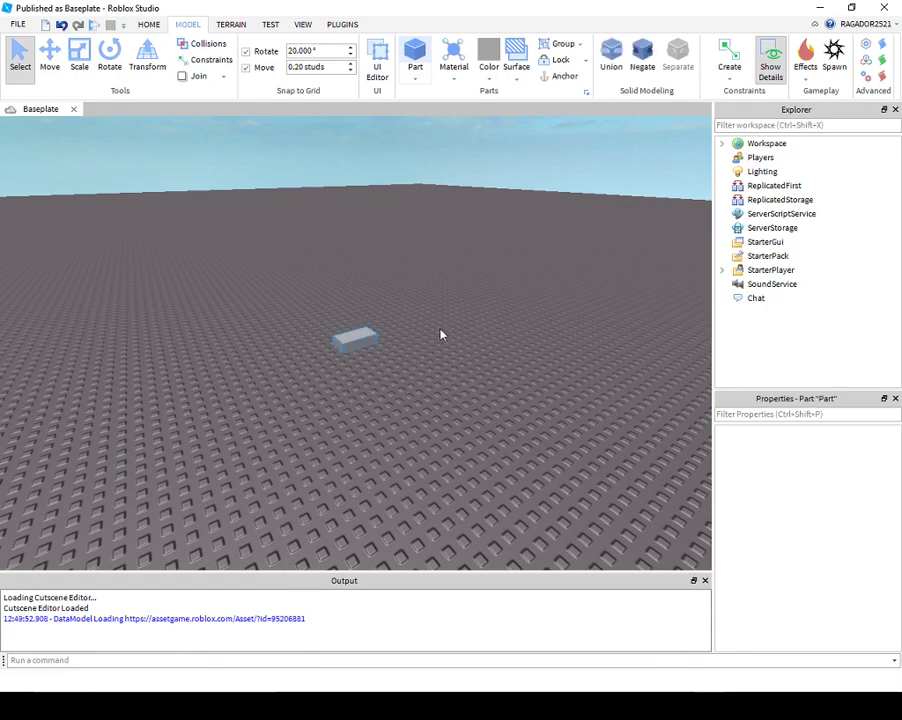
Scale the new part along both horizontal axes into a wide, flat, roughly square slab.
{"action": "right_click_drag", "start_coordinate": [459, 342], "coordinate": [521, 380]}
{"action": "key", "text": "w"}
{"action": "key", "text": "d"}
{"action": "key", "text": "s"}
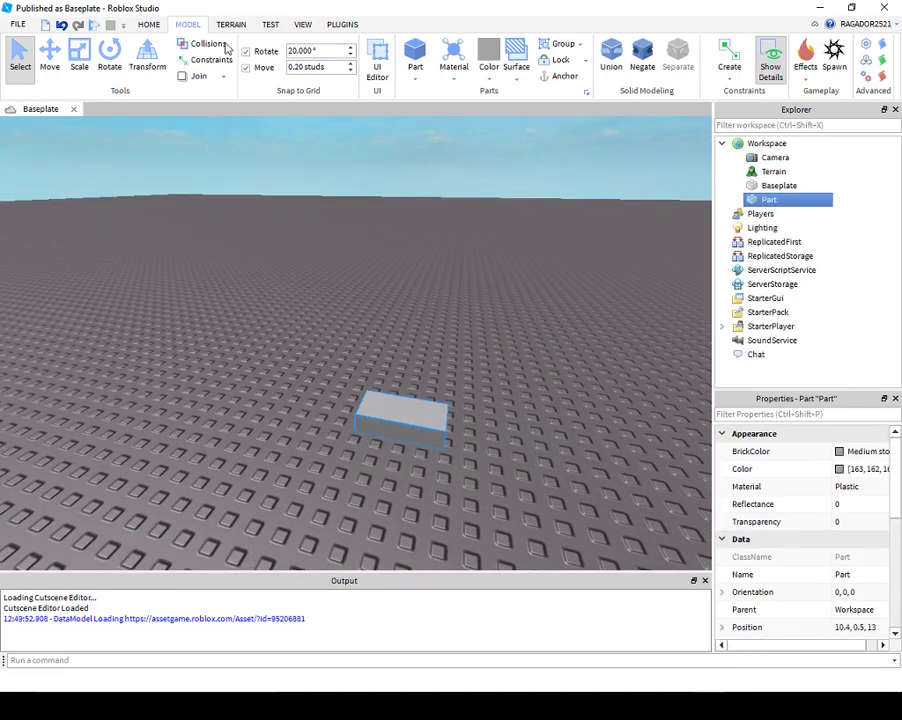
{"action": "left_click", "coordinate": [146, 25]}
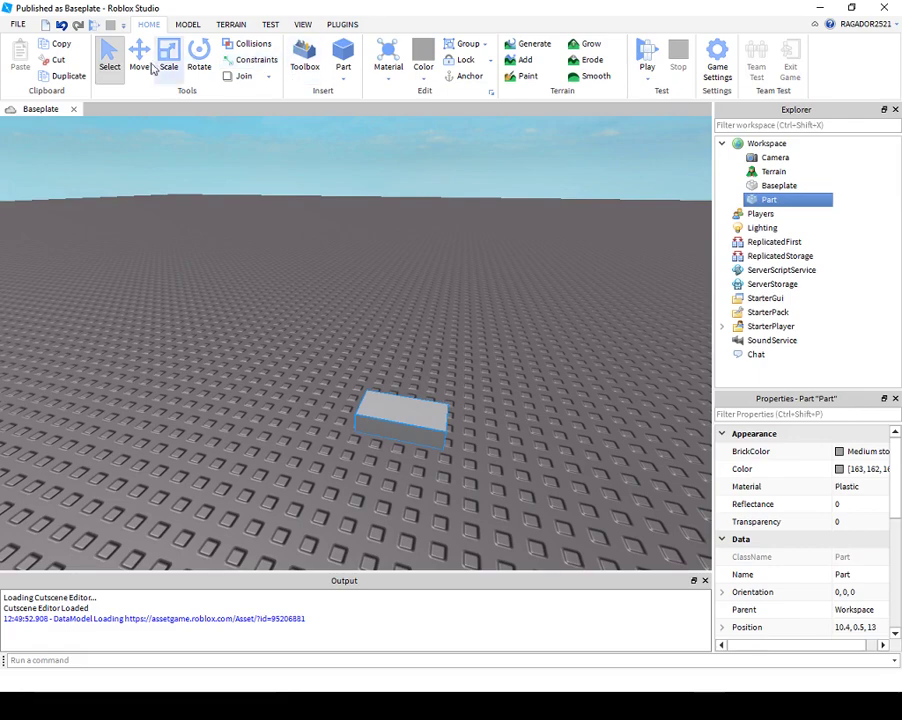
{"action": "left_click", "coordinate": [170, 58]}
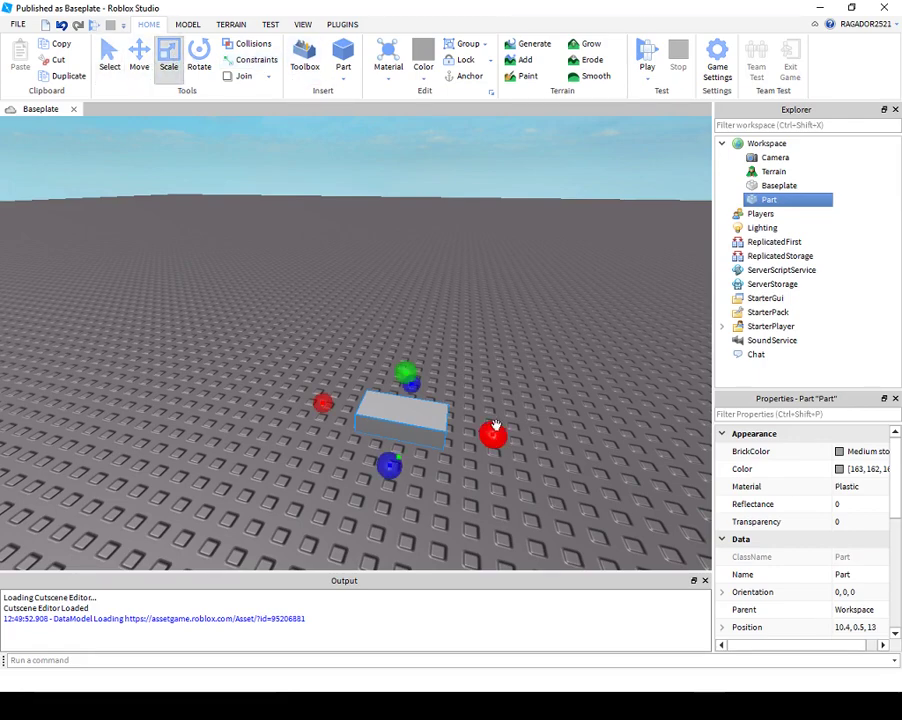
{"action": "left_click_drag", "start_coordinate": [509, 441], "coordinate": [620, 463]}
{"action": "key", "text": "s"}
{"action": "right_click_drag", "start_coordinate": [572, 467], "coordinate": [567, 464]}
{"action": "key", "text": "a"}
{"action": "scroll", "coordinate": [420, 410], "scroll_direction": "up", "scroll_amount": 2}
{"action": "left_click_drag", "start_coordinate": [397, 413], "coordinate": [478, 455]}
{"action": "left_click_drag", "start_coordinate": [258, 493], "coordinate": [270, 480]}
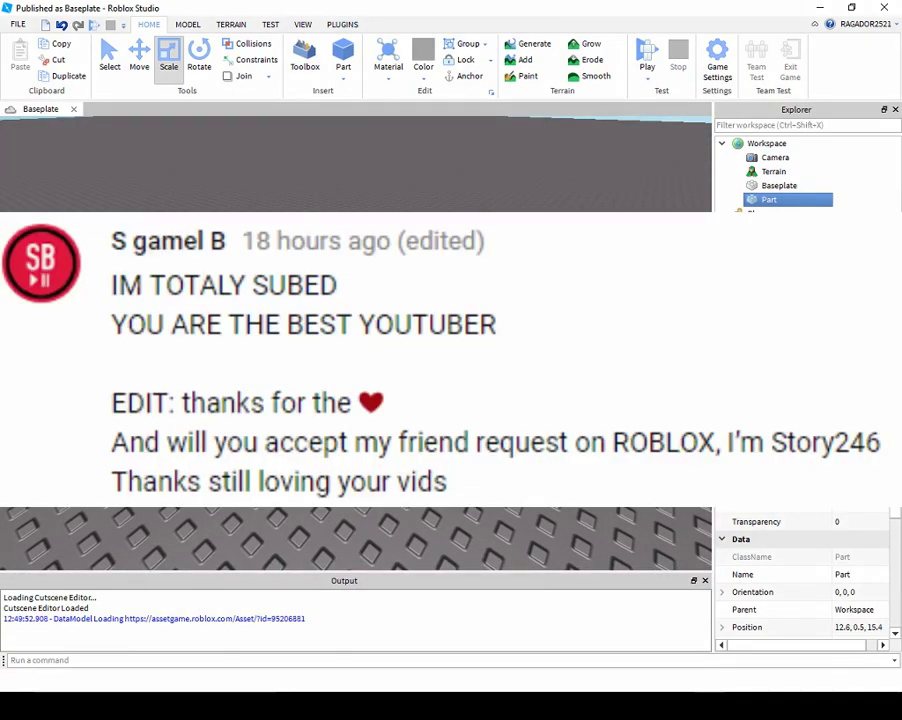
Color the slab Really red and turn on its Anchored property.
{"action": "right_click_drag", "start_coordinate": [330, 440], "coordinate": [338, 362]}
{"action": "scroll", "coordinate": [338, 362], "scroll_direction": "up", "scroll_amount": 2}
{"action": "left_click", "coordinate": [423, 62]}
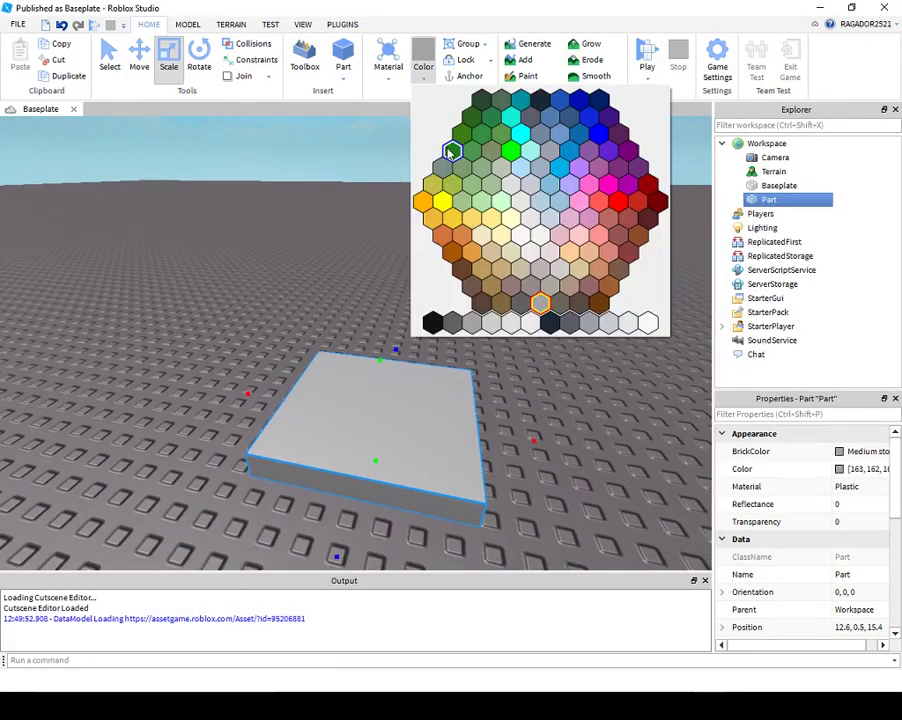
{"action": "left_click", "coordinate": [617, 206]}
{"action": "right_click_drag", "start_coordinate": [541, 326], "coordinate": [544, 328]}
{"action": "key", "text": "s"}
{"action": "scroll", "coordinate": [840, 570], "scroll_direction": "down", "scroll_amount": 3}
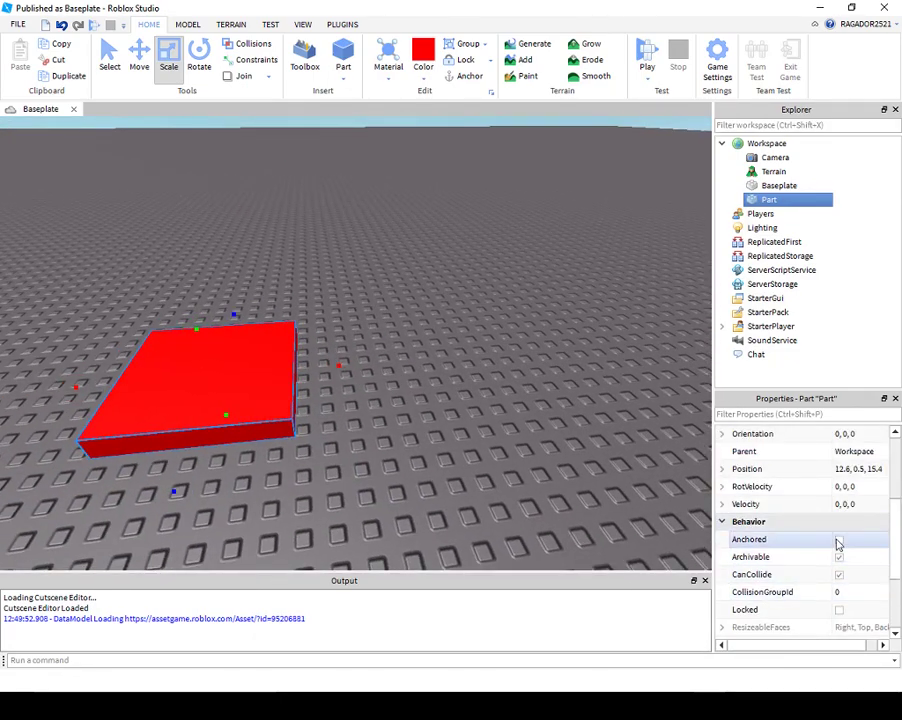
{"action": "left_click", "coordinate": [840, 541]}
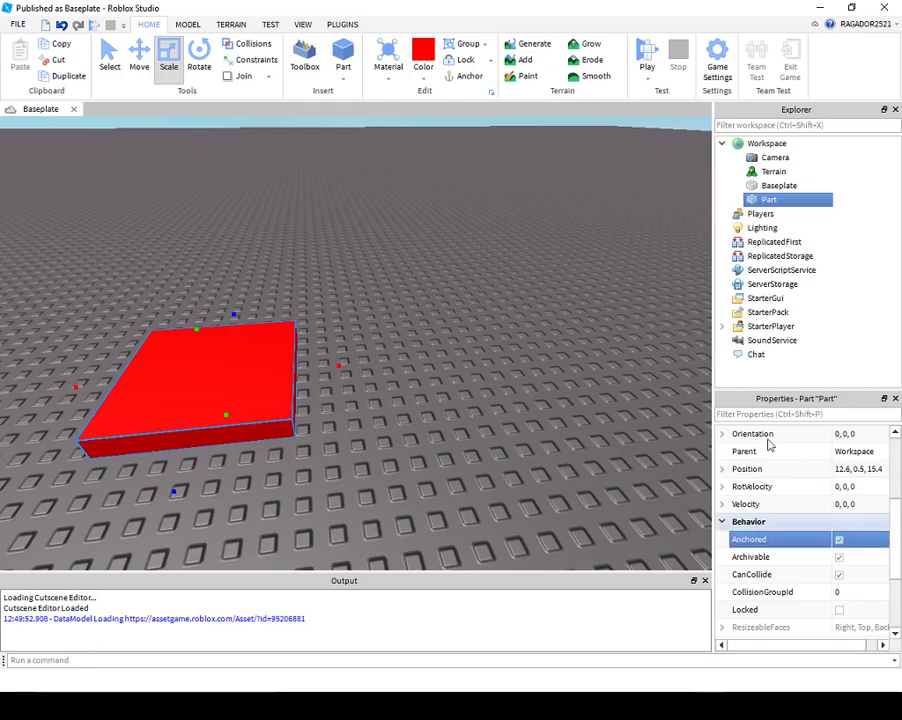
{"action": "left_click", "coordinate": [521, 356]}
{"action": "right_click_drag", "start_coordinate": [521, 356], "coordinate": [509, 334]}
{"action": "key", "text": "s"}
{"action": "key", "text": "d"}
{"action": "key", "text": "s"}
{"action": "key", "text": "w"}
{"action": "right_click_drag", "start_coordinate": [453, 187], "coordinate": [455, 187]}
{"action": "key", "text": "w"}
{"action": "key", "text": "s"}
{"action": "key", "text": "w"}
{"action": "key", "text": "s"}
Switch to the browser and look through the friend's open Roblox profile page.
{"action": "left_click", "coordinate": [821, 10]}
{"action": "left_click", "coordinate": [820, 10]}
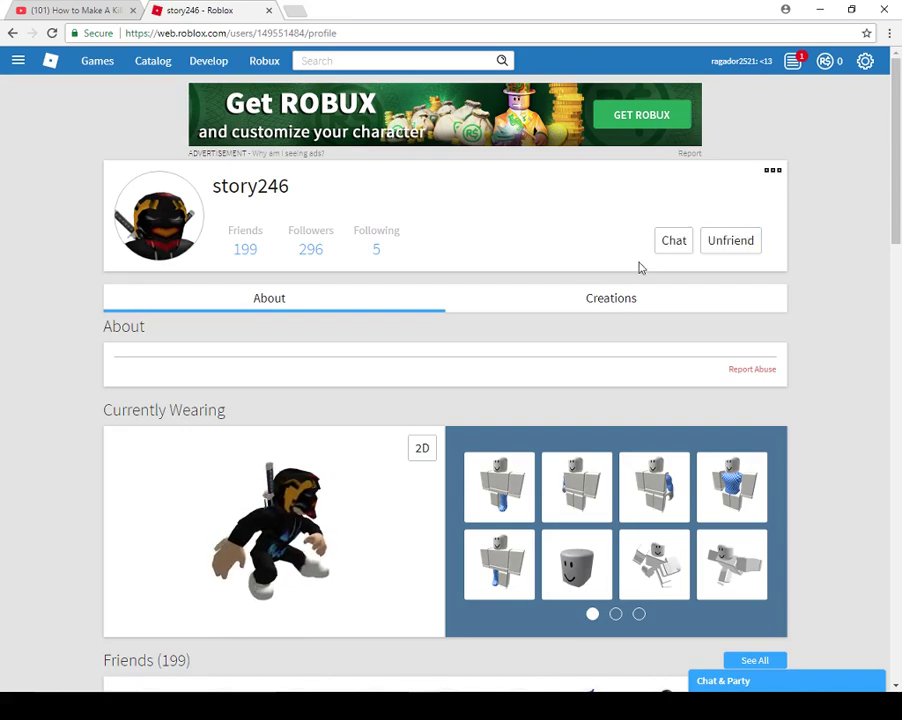
{"action": "scroll", "coordinate": [514, 217], "scroll_direction": "down", "scroll_amount": 2}
{"action": "scroll", "coordinate": [620, 406], "scroll_direction": "down", "scroll_amount": 2}
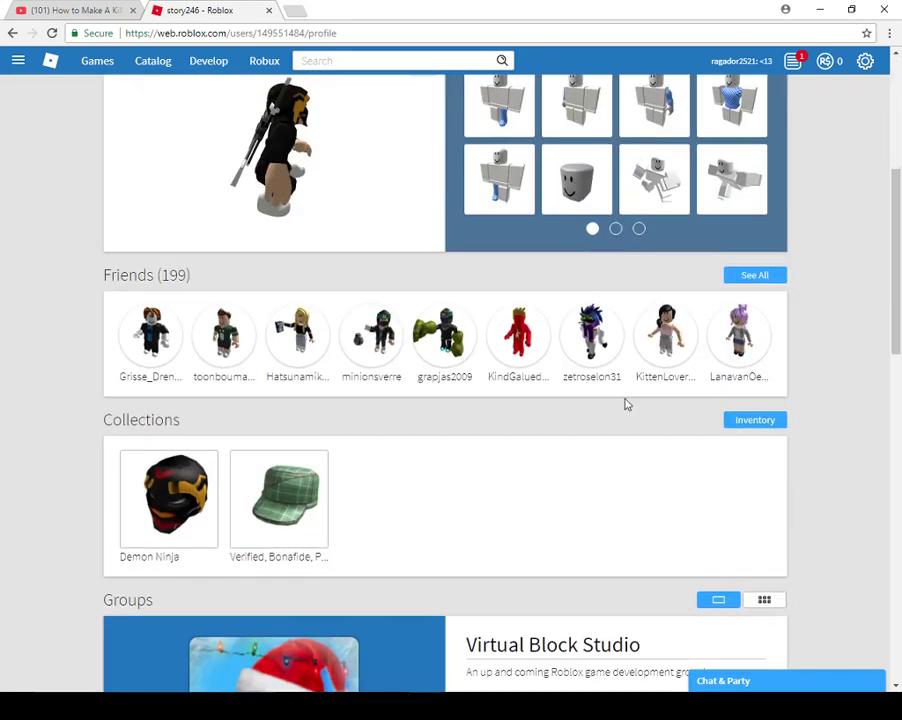
{"action": "scroll", "coordinate": [486, 446], "scroll_direction": "up", "scroll_amount": 1}
{"action": "scroll", "coordinate": [486, 446], "scroll_direction": "up", "scroll_amount": 3}
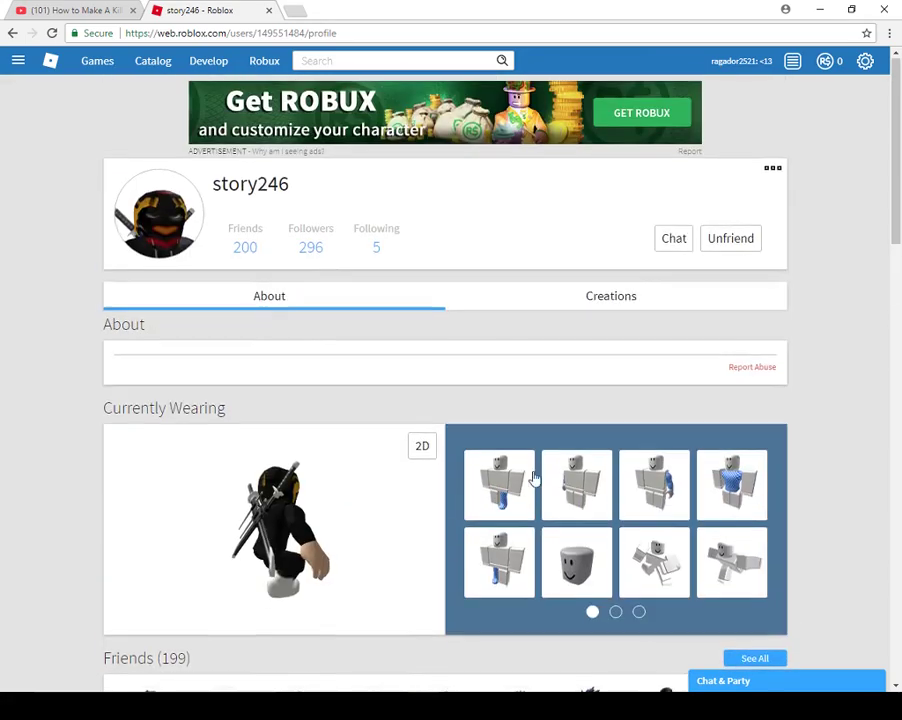
Switch back to Roblox Studio and insert a second block part beside the red slab.
{"action": "mouse_move", "coordinate": [710, 706]}
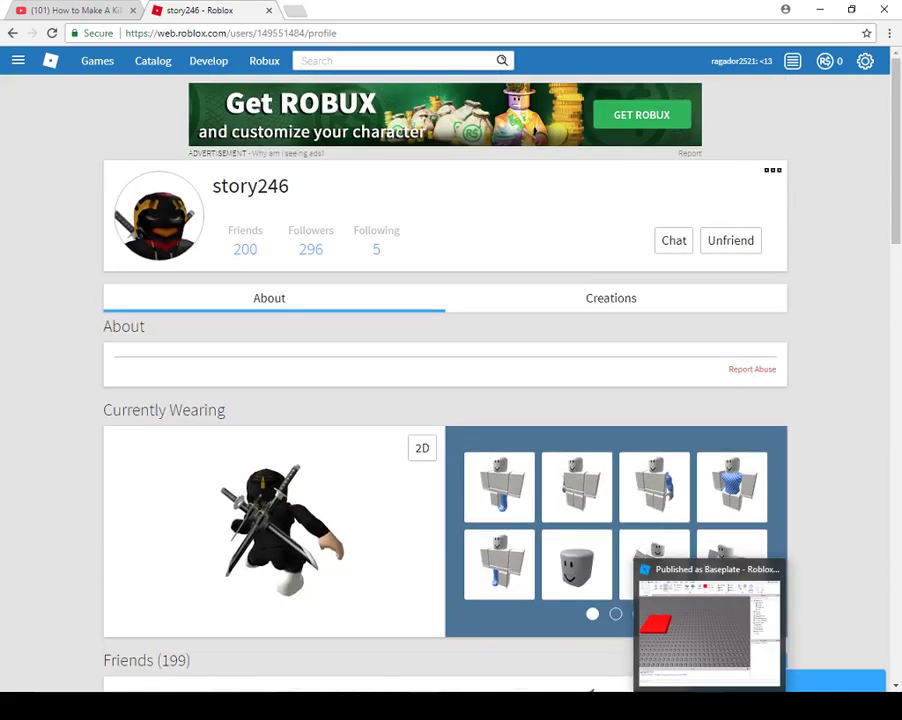
{"action": "left_click", "coordinate": [709, 630]}
{"action": "key", "text": "s"}
{"action": "right_click_drag", "start_coordinate": [424, 332], "coordinate": [447, 326]}
{"action": "key", "text": "w"}
{"action": "left_click", "coordinate": [351, 57]}
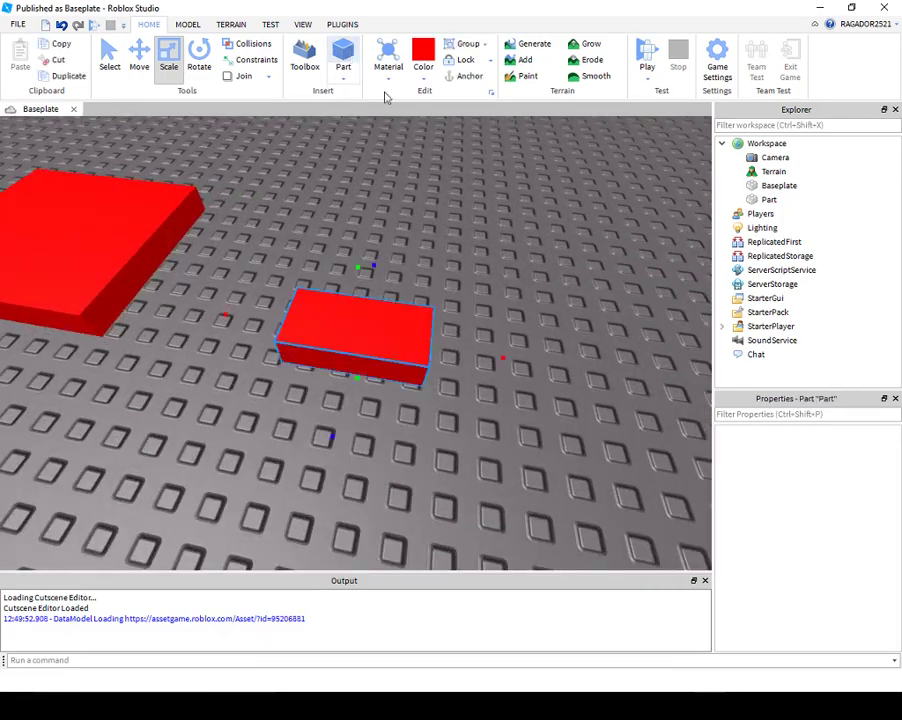
Scale the second part into a flat, roughly square slab similar in size to the first and standing beside it.
{"action": "scroll", "coordinate": [380, 362], "scroll_direction": "down", "scroll_amount": 2}
{"action": "key", "text": "a"}
{"action": "right_click_drag", "start_coordinate": [531, 445], "coordinate": [511, 446]}
{"action": "left_click_drag", "start_coordinate": [345, 344], "coordinate": [216, 296]}
{"action": "left_click_drag", "start_coordinate": [361, 388], "coordinate": [475, 402]}
{"action": "key", "text": "w"}
{"action": "mouse_move", "coordinate": [463, 414]}
{"action": "right_mouse_down"}
{"action": "mouse_move", "coordinate": [477, 403]}
{"action": "mouse_move", "coordinate": [465, 412]}
{"action": "right_mouse_up"}
{"action": "left_click_drag", "start_coordinate": [301, 279], "coordinate": [303, 242]}
{"action": "key", "text": "a"}
{"action": "right_click_drag", "start_coordinate": [455, 466], "coordinate": [439, 462]}
{"action": "left_click_drag", "start_coordinate": [356, 403], "coordinate": [385, 424]}
{"action": "left_click_drag", "start_coordinate": [256, 405], "coordinate": [48, 426]}
{"action": "key", "text": "s"}
{"action": "key", "text": "a"}
{"action": "left_click_drag", "start_coordinate": [385, 472], "coordinate": [366, 432]}
{"action": "left_click_drag", "start_coordinate": [207, 398], "coordinate": [283, 407]}
Color the second slab Really blue and slightly adjust its edge.
{"action": "left_click", "coordinate": [426, 70]}
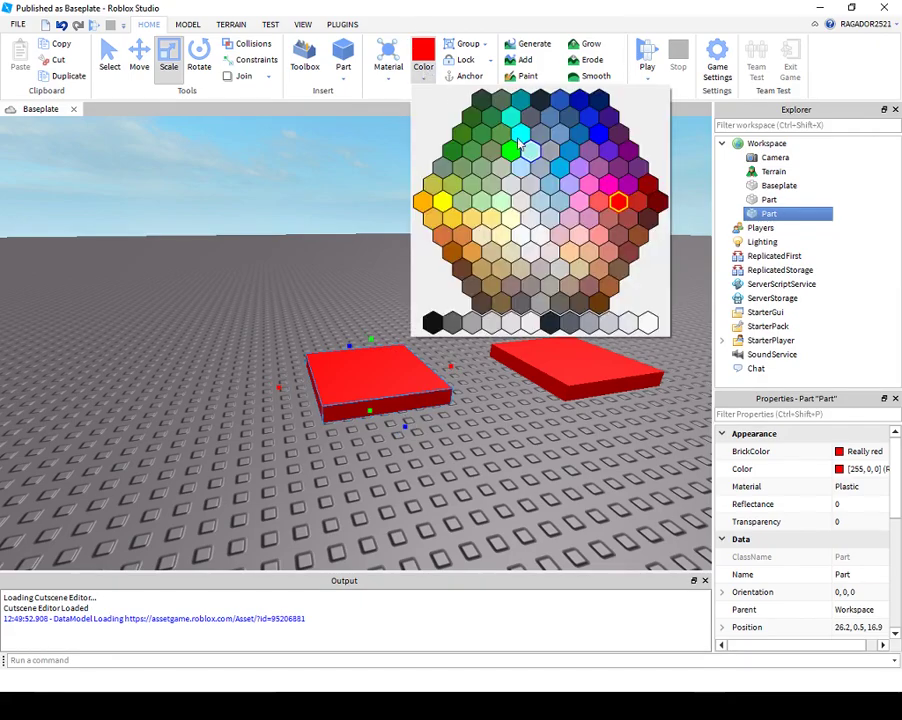
{"action": "left_click", "coordinate": [597, 131]}
{"action": "right_click_drag", "start_coordinate": [481, 422], "coordinate": [498, 427]}
{"action": "mouse_move", "coordinate": [377, 345]}
{"action": "left_mouse_down"}
{"action": "mouse_move", "coordinate": [381, 362]}
{"action": "mouse_move", "coordinate": [366, 346]}
{"action": "left_mouse_up"}
Insert a Script object into the blue part and another into the red part.
{"action": "scroll", "coordinate": [494, 366], "scroll_direction": "up", "scroll_amount": 3}
{"action": "right_click_drag", "start_coordinate": [422, 373], "coordinate": [610, 385]}
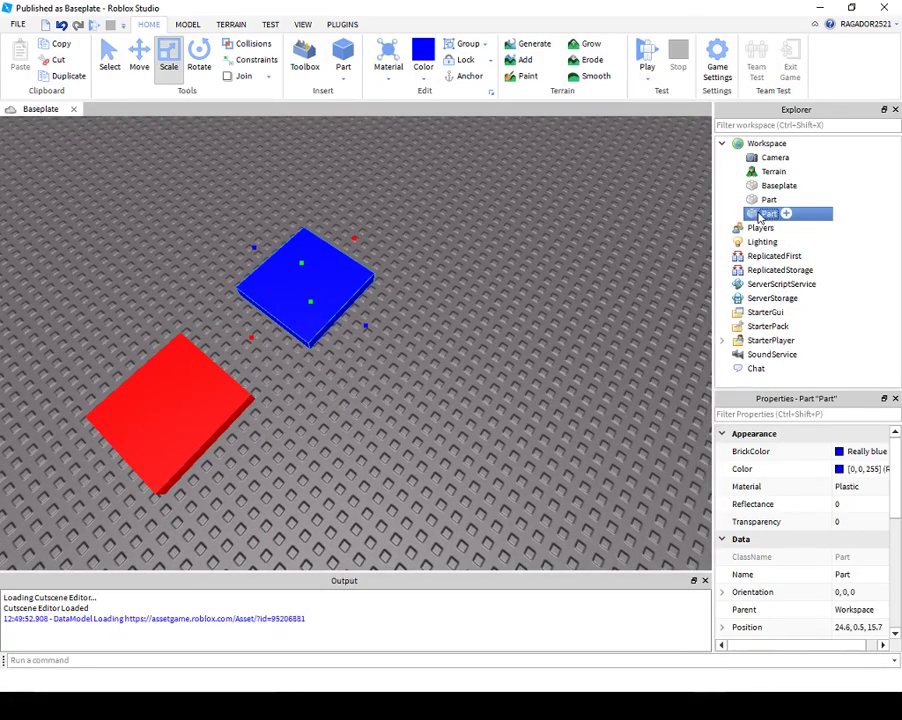
{"action": "right_click", "coordinate": [755, 216]}
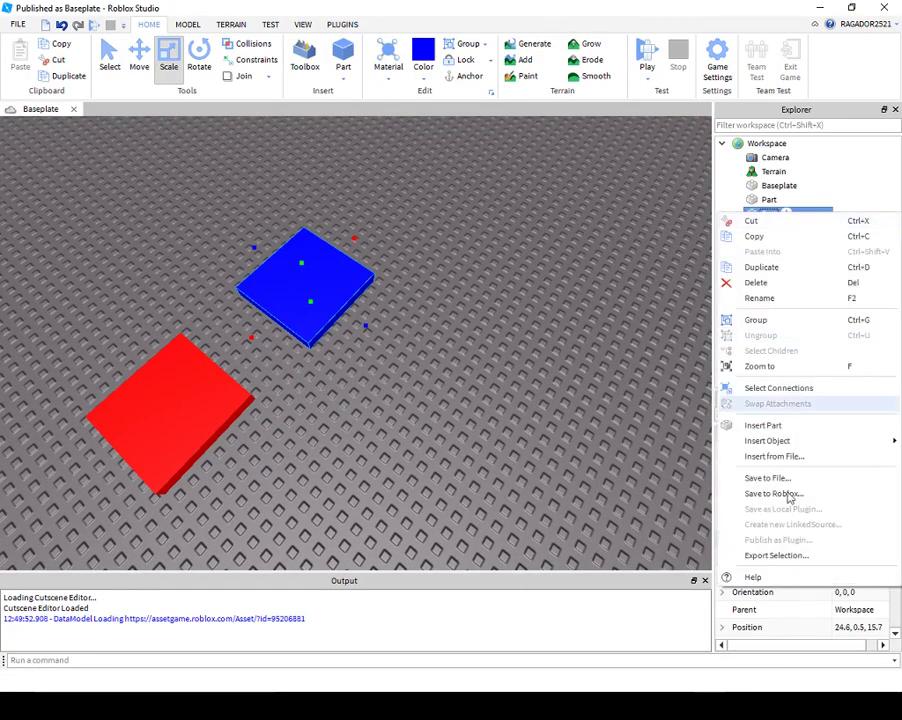
{"action": "mouse_move", "coordinate": [785, 446]}
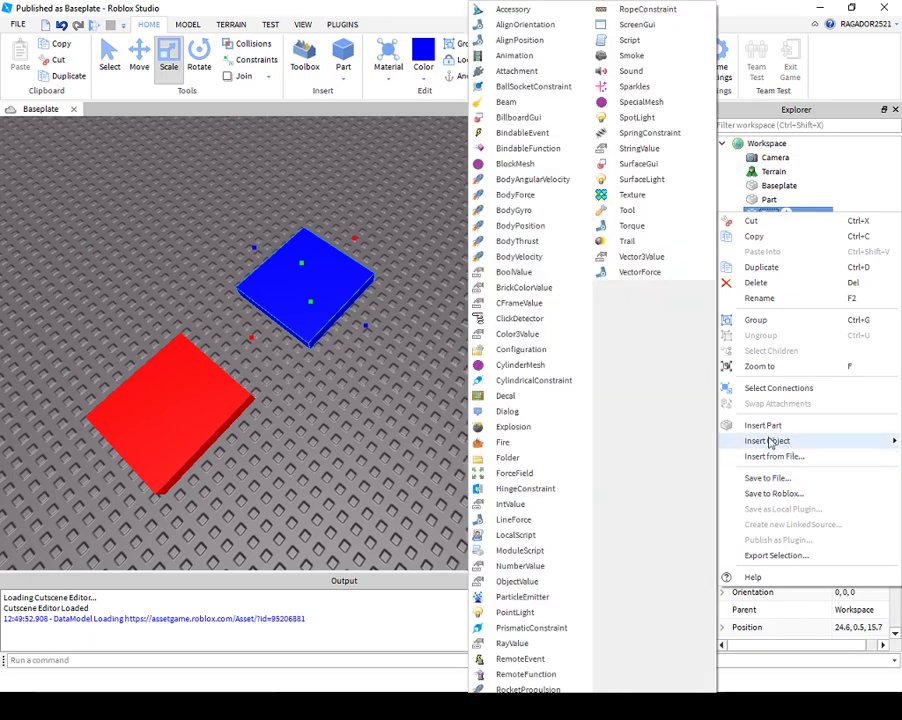
{"action": "left_click", "coordinate": [641, 41]}
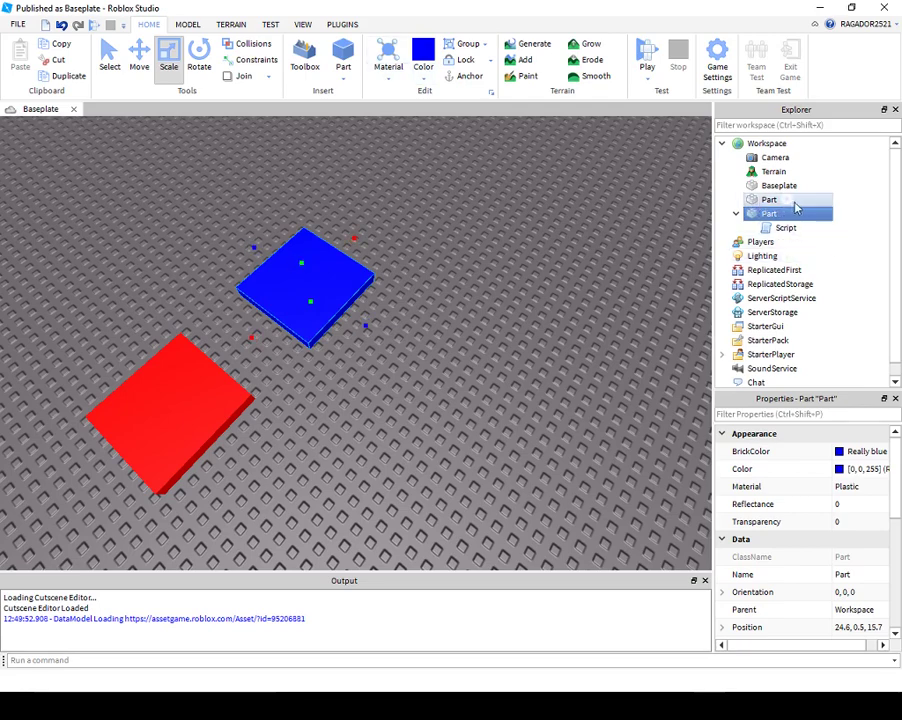
{"action": "right_click", "coordinate": [775, 199]}
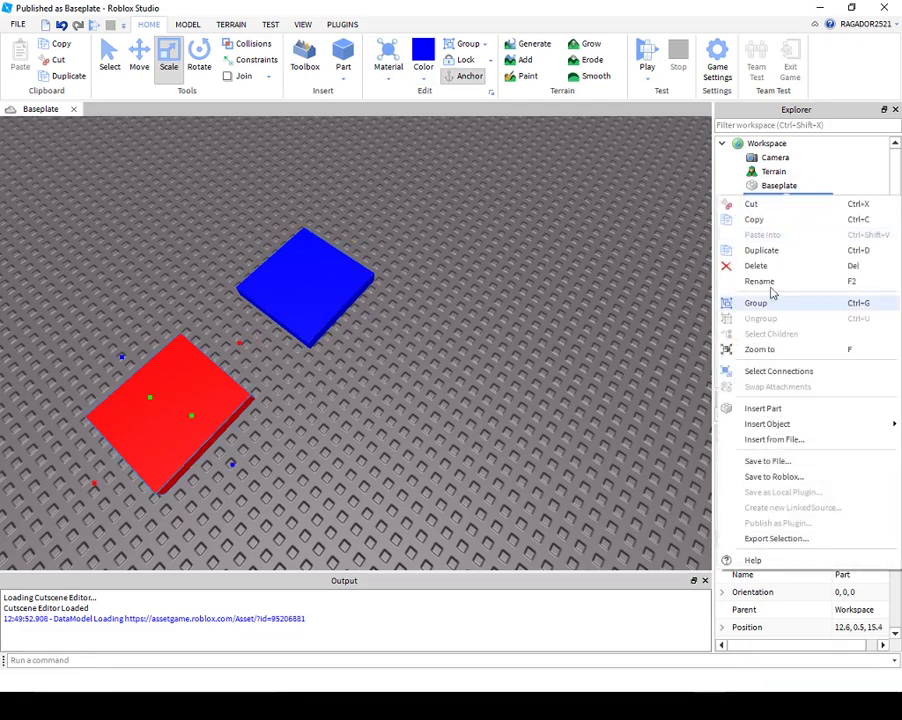
{"action": "mouse_move", "coordinate": [776, 432]}
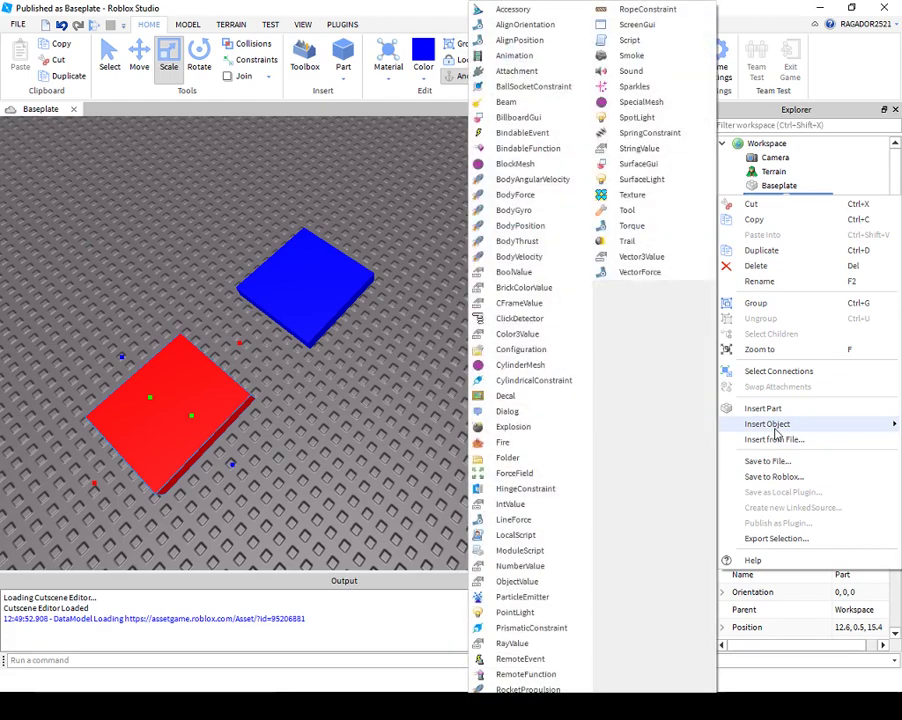
{"action": "left_click", "coordinate": [640, 40]}
Delete the default print("Hello world!") line from the red part's script and close the script.
{"action": "left_click_drag", "start_coordinate": [207, 126], "coordinate": [4, 125]}
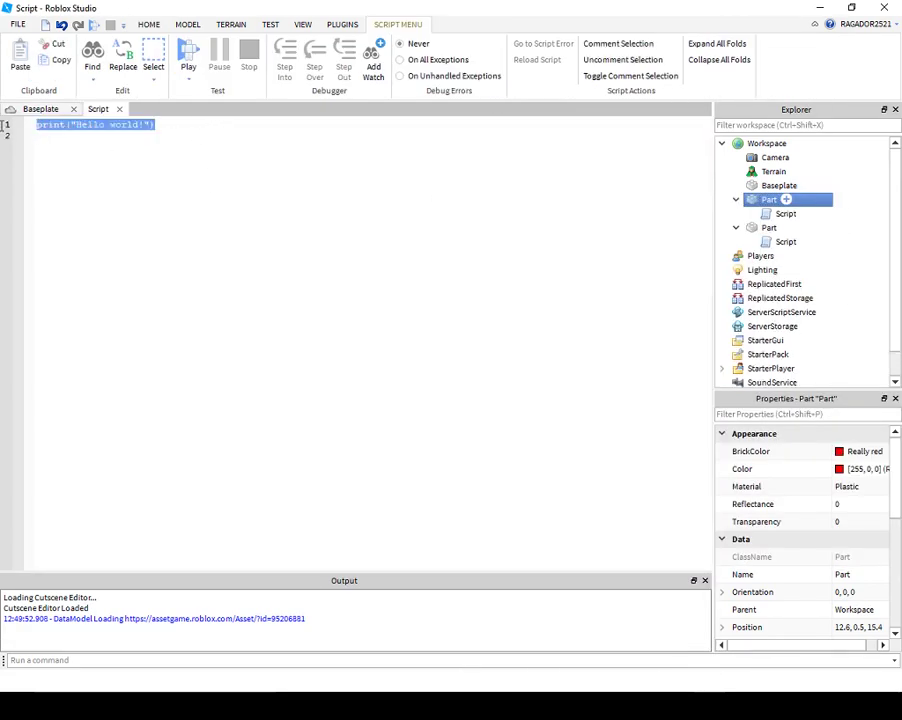
{"action": "key", "text": "BackSpace"}
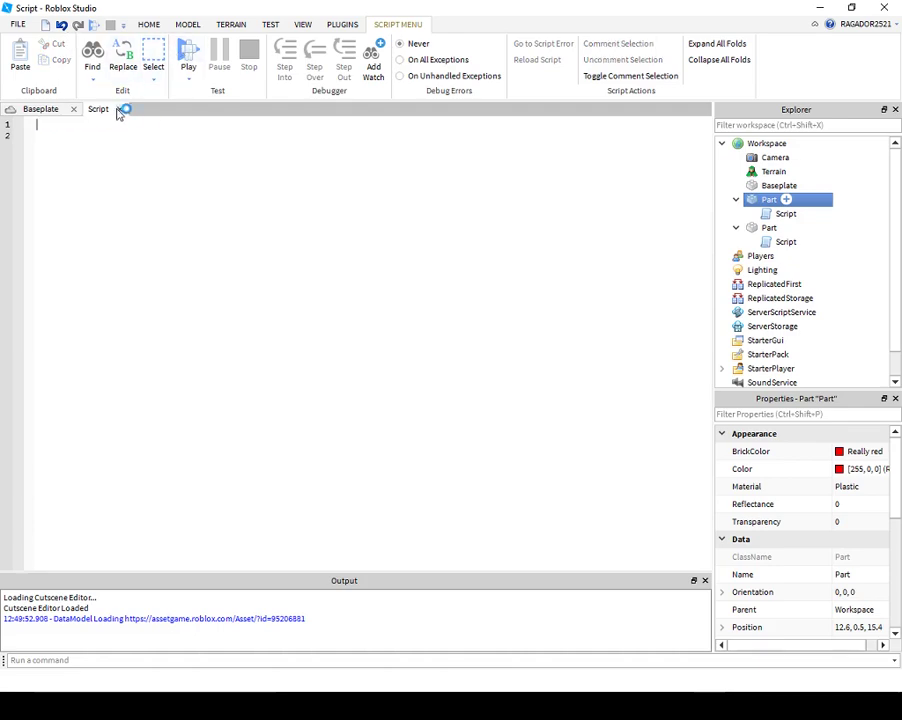
{"action": "left_click", "coordinate": [119, 110]}
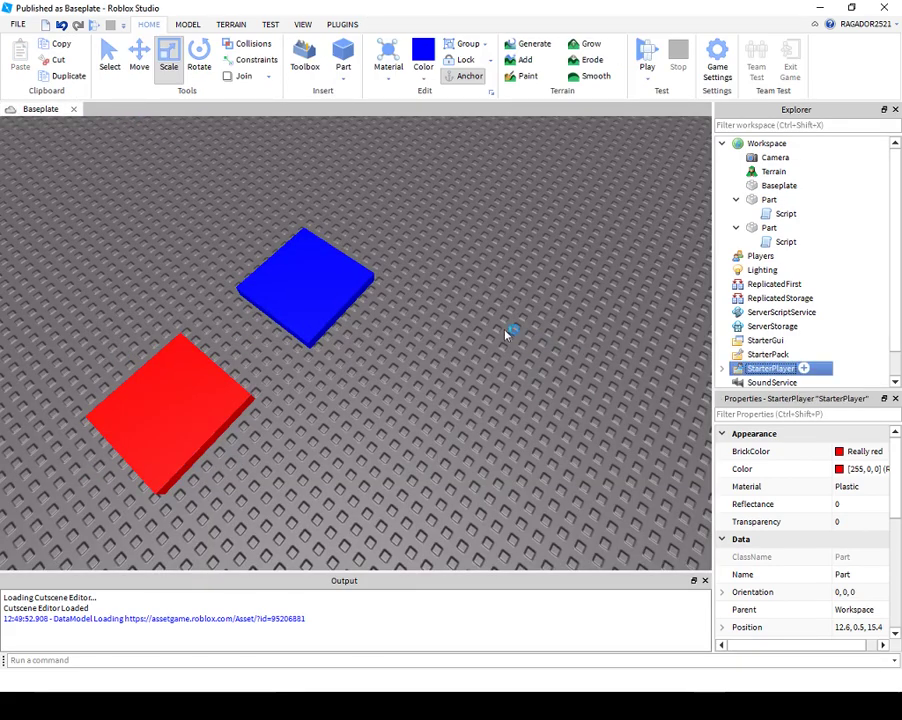
Select the blue slab and fine-tune it so that it lines up with the red slab.
{"action": "left_click_drag", "start_coordinate": [500, 333], "coordinate": [430, 303]}
{"action": "left_click_drag", "start_coordinate": [570, 320], "coordinate": [519, 306]}
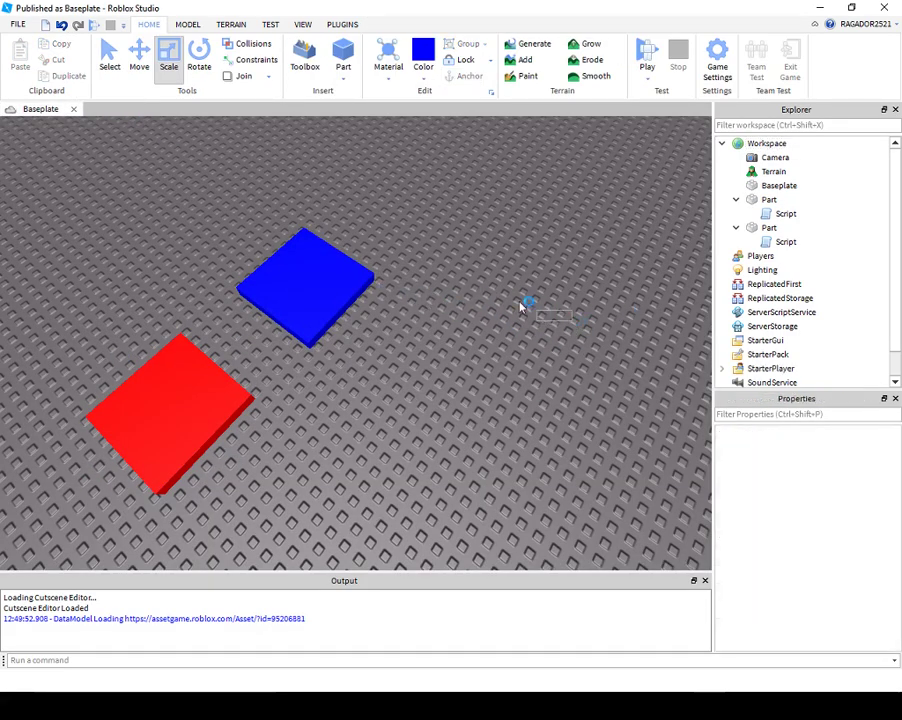
{"action": "mouse_move", "coordinate": [519, 306]}
{"action": "right_mouse_down"}
{"action": "mouse_move", "coordinate": [480, 304]}
{"action": "mouse_move", "coordinate": [512, 322]}
{"action": "right_mouse_up"}
{"action": "scroll", "coordinate": [522, 306], "scroll_direction": "up", "scroll_amount": 3}
{"action": "left_click", "coordinate": [513, 320]}
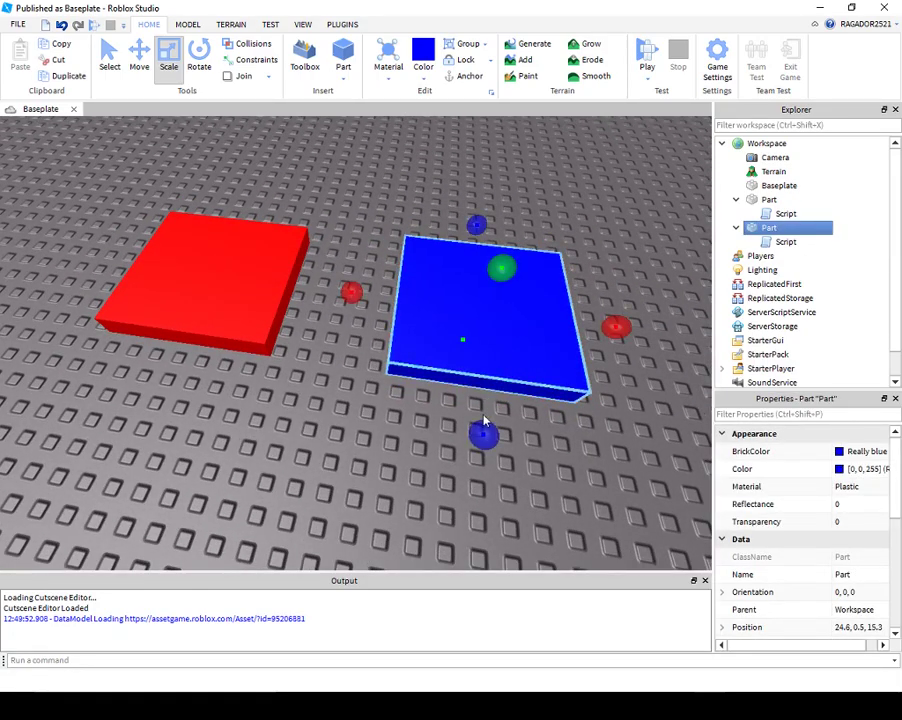
{"action": "key", "text": "a"}
{"action": "right_click_drag", "start_coordinate": [484, 422], "coordinate": [484, 421]}
{"action": "key", "text": "d"}
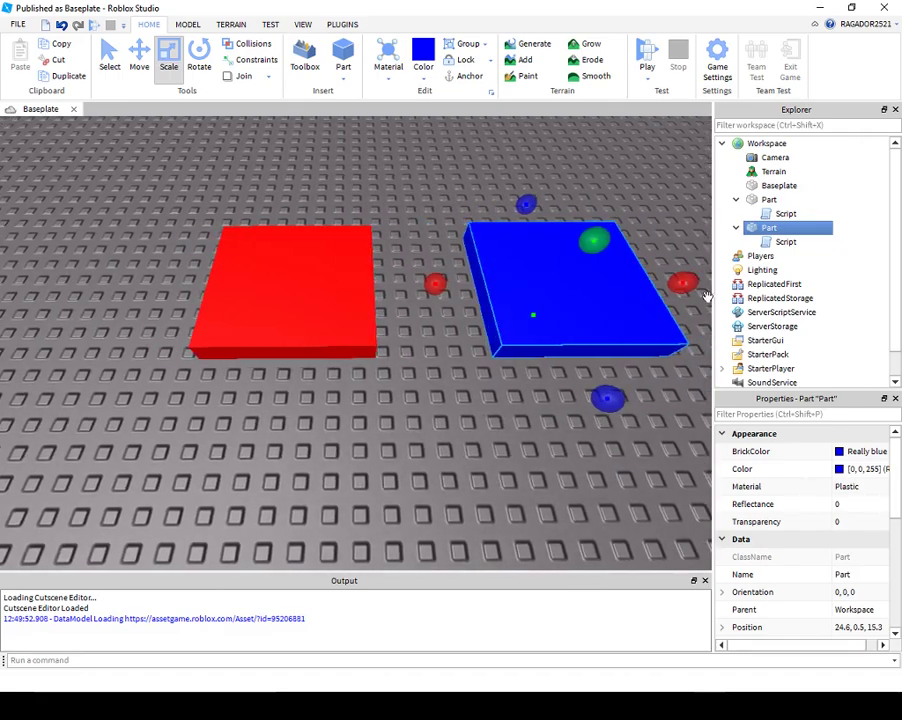
{"action": "key", "text": "d"}
{"action": "key", "text": "a"}
{"action": "key", "text": "s"}
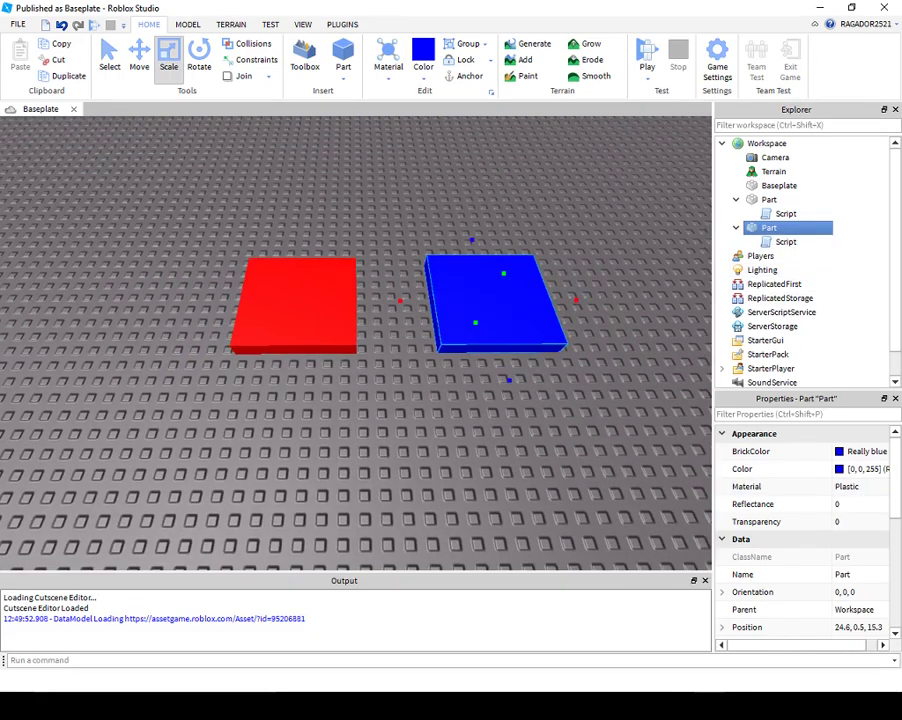
{"action": "key", "text": "d"}
Switch to Notepad, copy the entire teleport script, and return to Roblox Studio.
{"action": "left_click", "coordinate": [657, 704]}
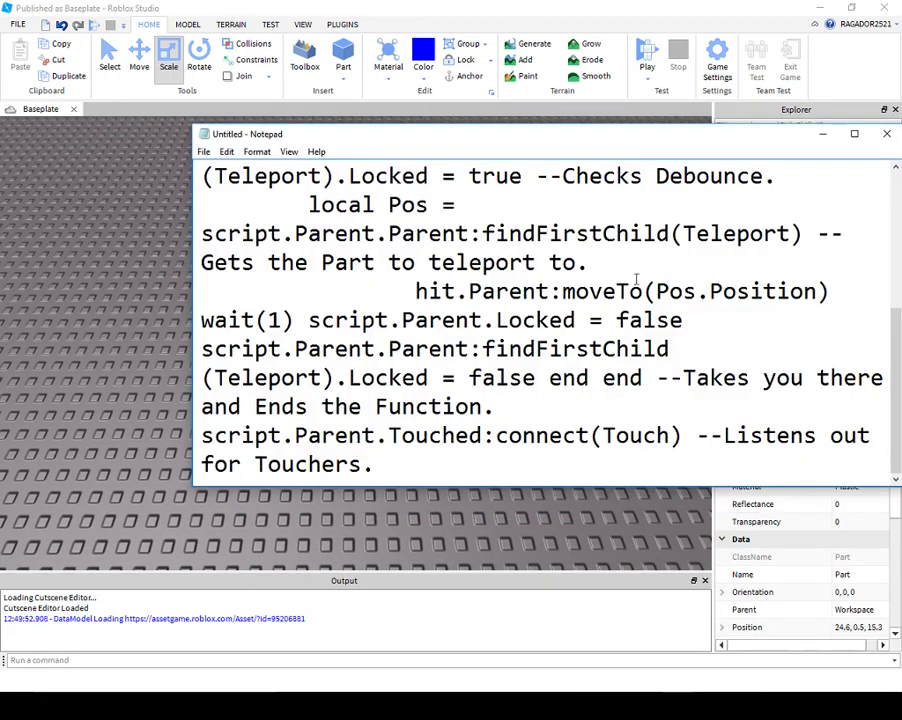
{"action": "scroll", "coordinate": [585, 290], "scroll_direction": "up", "scroll_amount": 3}
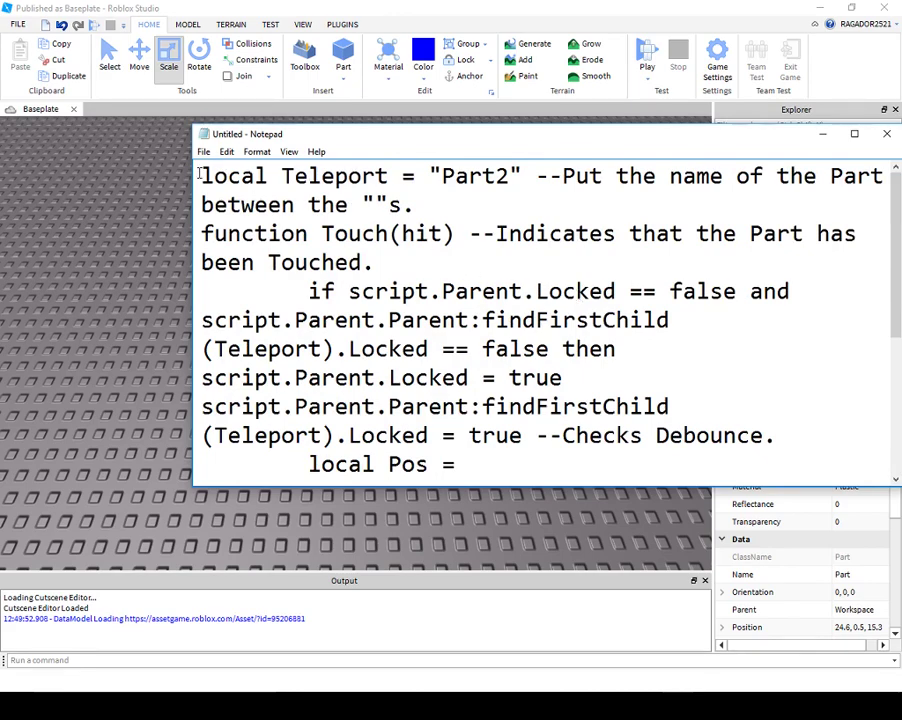
{"action": "left_click_drag", "start_coordinate": [200, 174], "coordinate": [706, 455]}
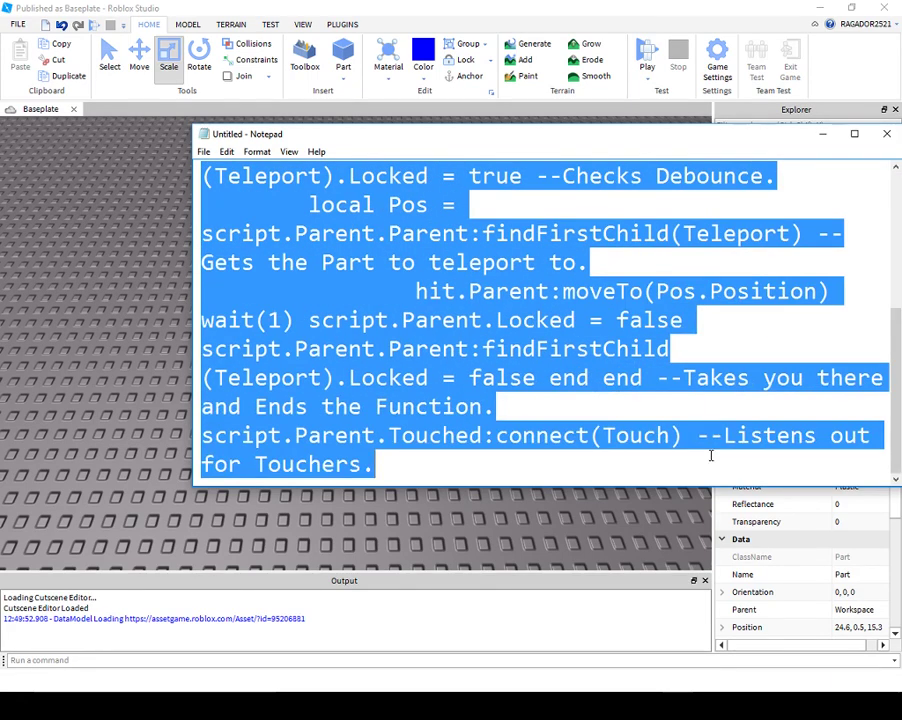
{"action": "left_click", "coordinate": [822, 134]}
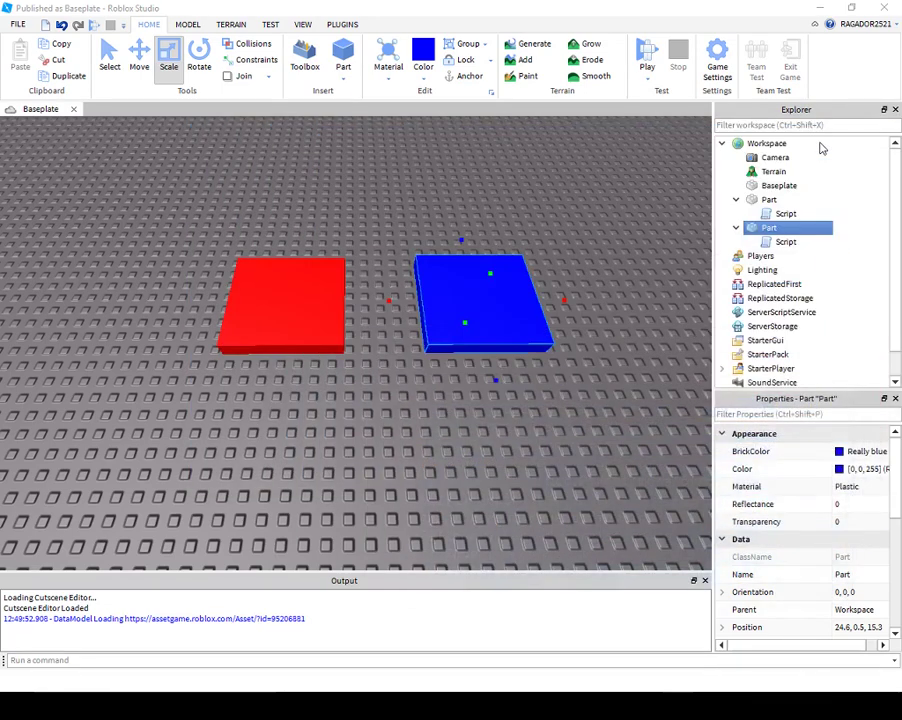
Rename the blue part to TeleportationA and the red part to TeleportationB.
{"action": "right_click", "coordinate": [759, 231]}
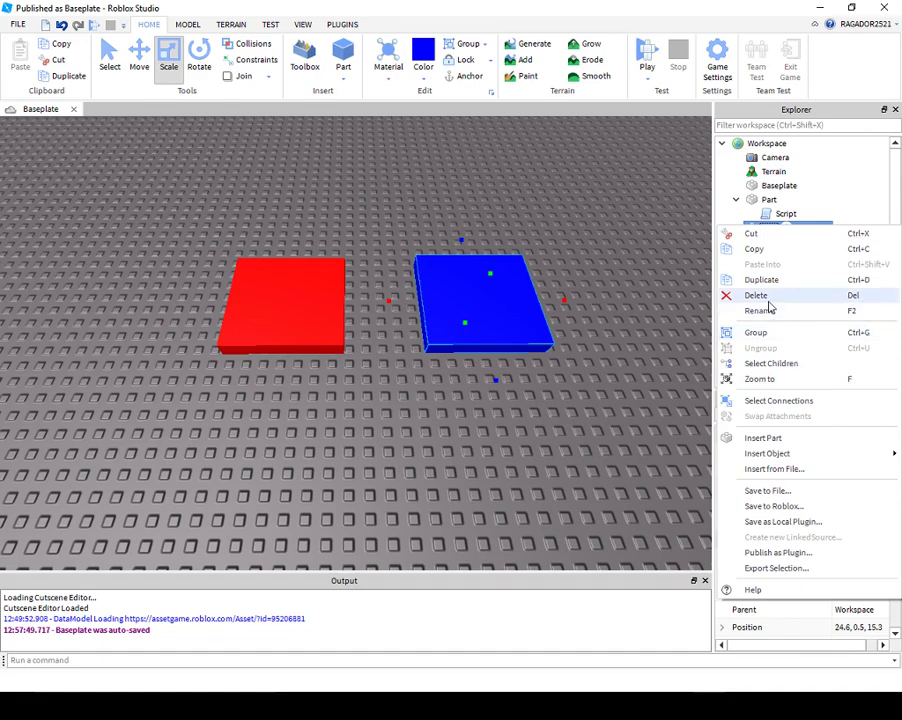
{"action": "left_click", "coordinate": [759, 311]}
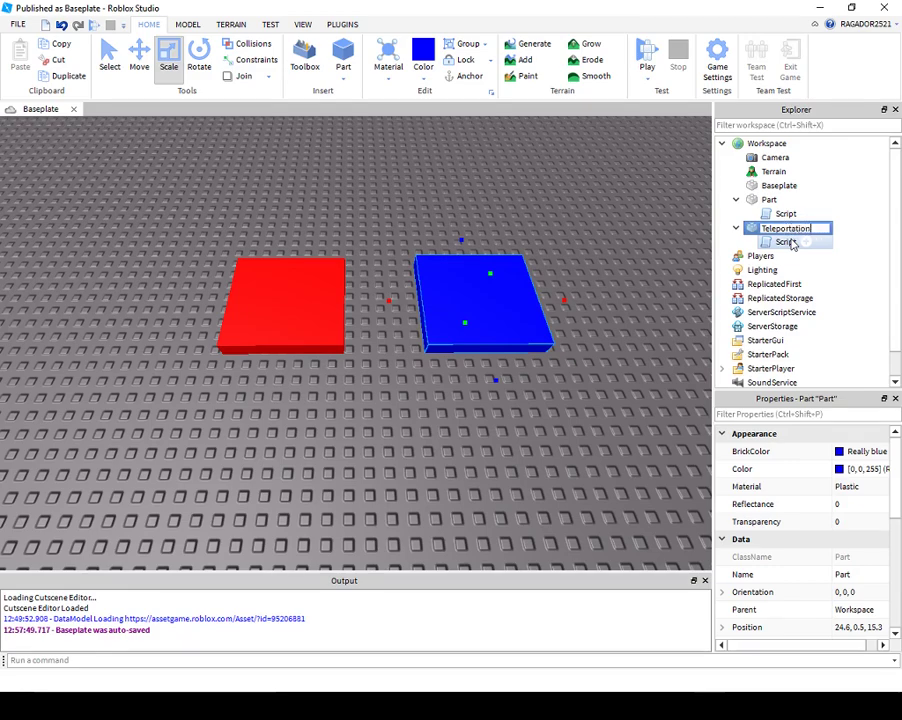
{"action": "left_click", "coordinate": [763, 200]}
{"action": "right_click", "coordinate": [763, 200]}
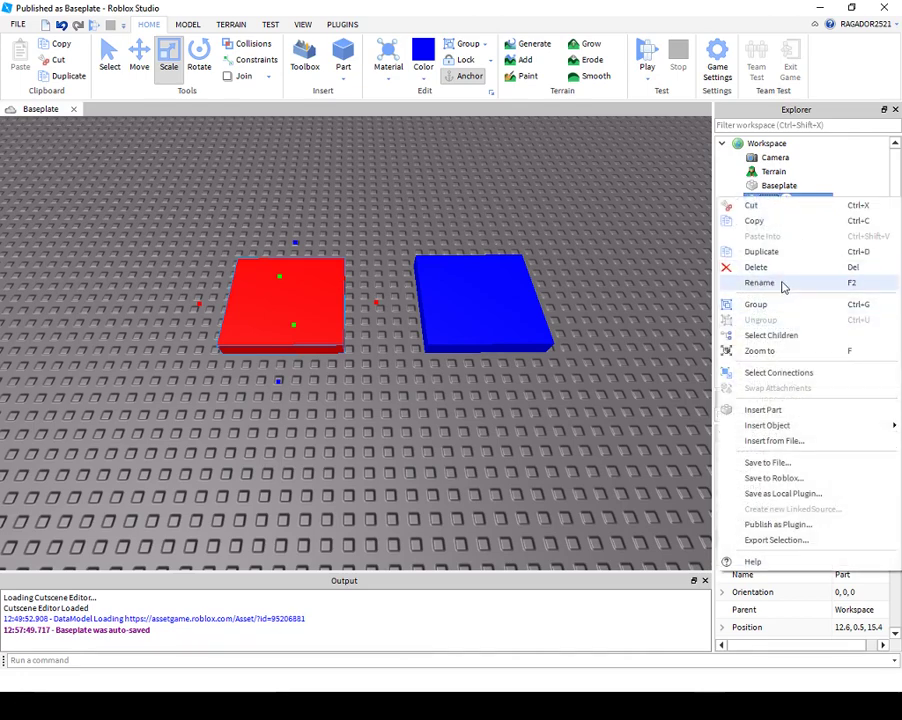
{"action": "left_click", "coordinate": [783, 283]}
{"action": "key", "text": "BackSpace"}
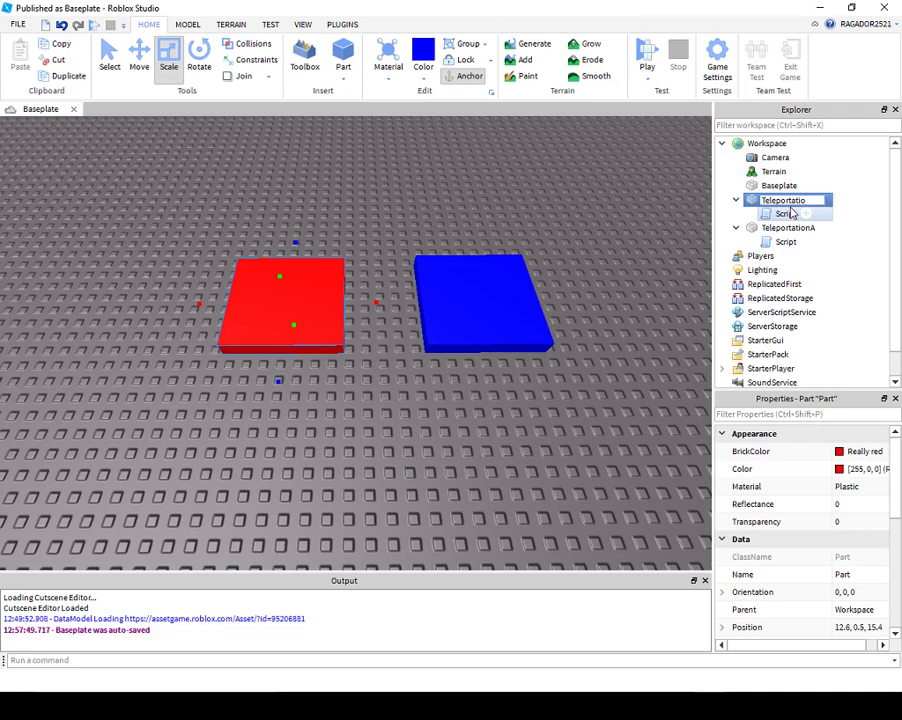
{"action": "left_click", "coordinate": [852, 272]}
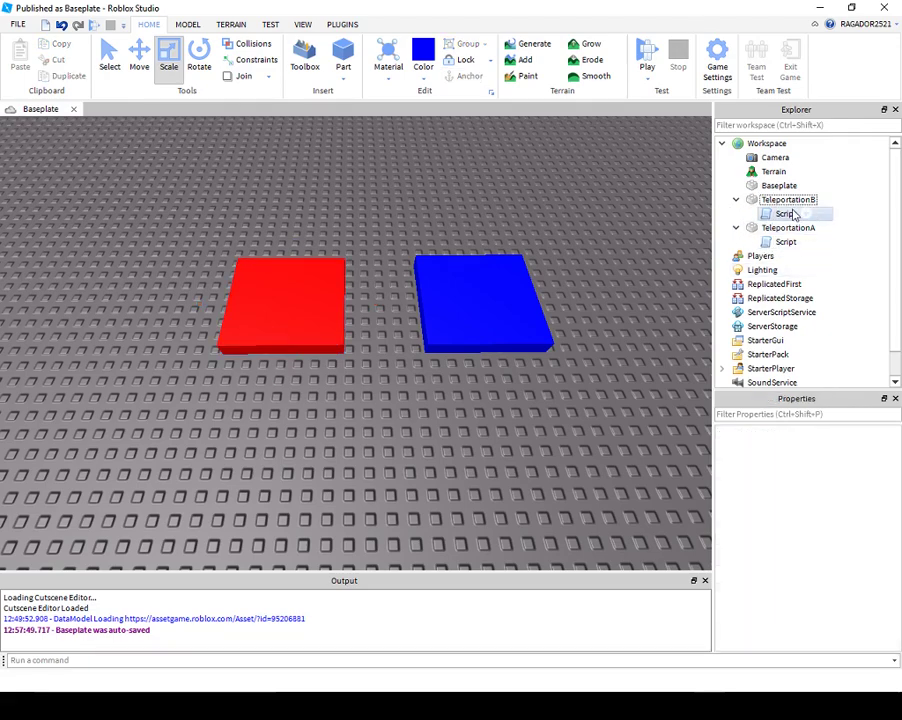
Open the script inside TeleportationB and paste the copied teleport code into it.
{"action": "double_click", "coordinate": [770, 214]}
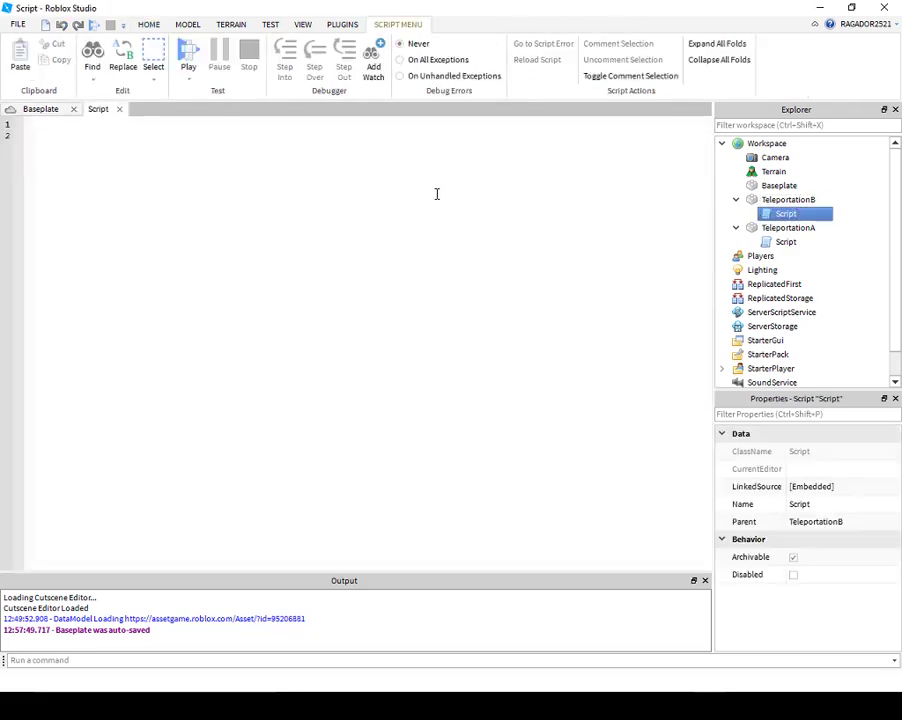
{"action": "key", "text": "ctrl+v"}
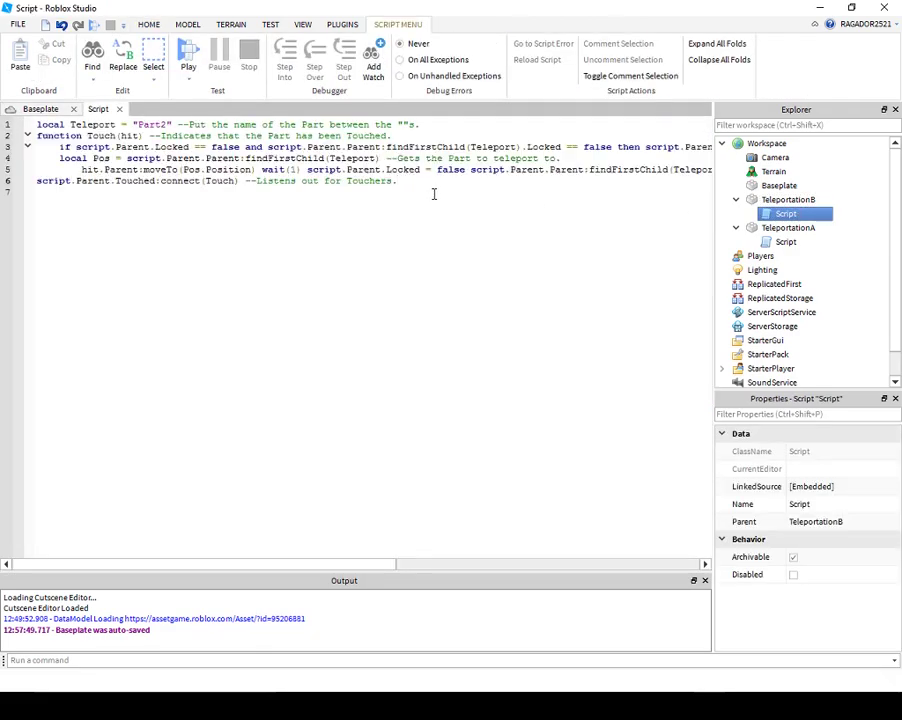
{"action": "left_click_drag", "start_coordinate": [274, 187], "coordinate": [256, 185]}
{"action": "left_click", "coordinate": [411, 196]}
{"action": "left_click", "coordinate": [416, 562]}
{"action": "left_click_drag", "start_coordinate": [326, 568], "coordinate": [4, 370]}
Replace the Part2 destination name on the first line with "TeleportationA" and close the script.
{"action": "key", "text": "BackSpace"}
{"action": "key", "text": "BackSpace"}
{"action": "key", "text": "BackSpace"}
{"action": "key", "text": "BackSpace"}
{"action": "key", "text": "BackSpace"}
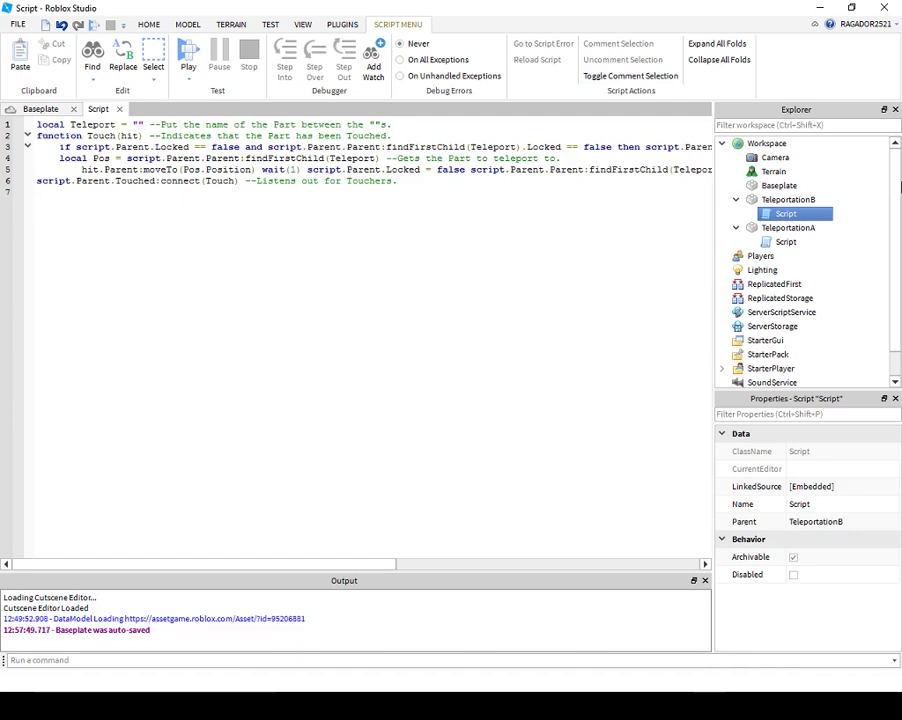
{"action": "type", "text": "the"}
{"action": "key", "text": "BackSpace"}
{"action": "key", "text": "BackSpace"}
{"action": "type", "text": "Teke"}
{"action": "key", "text": "BackSpace"}
{"action": "key", "text": "BackSpace"}
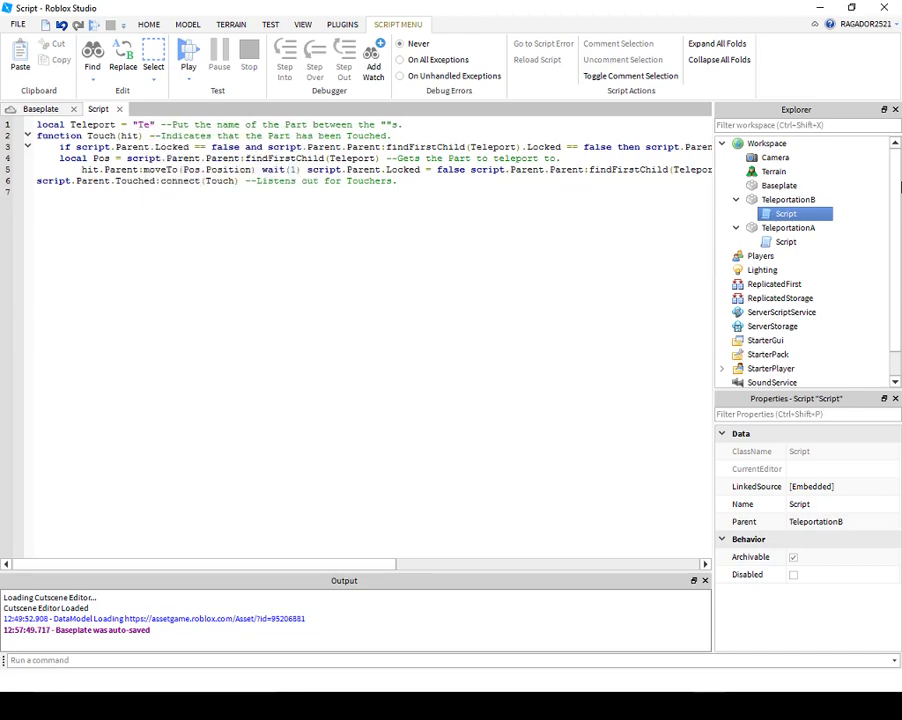
{"action": "type", "text": "le"}
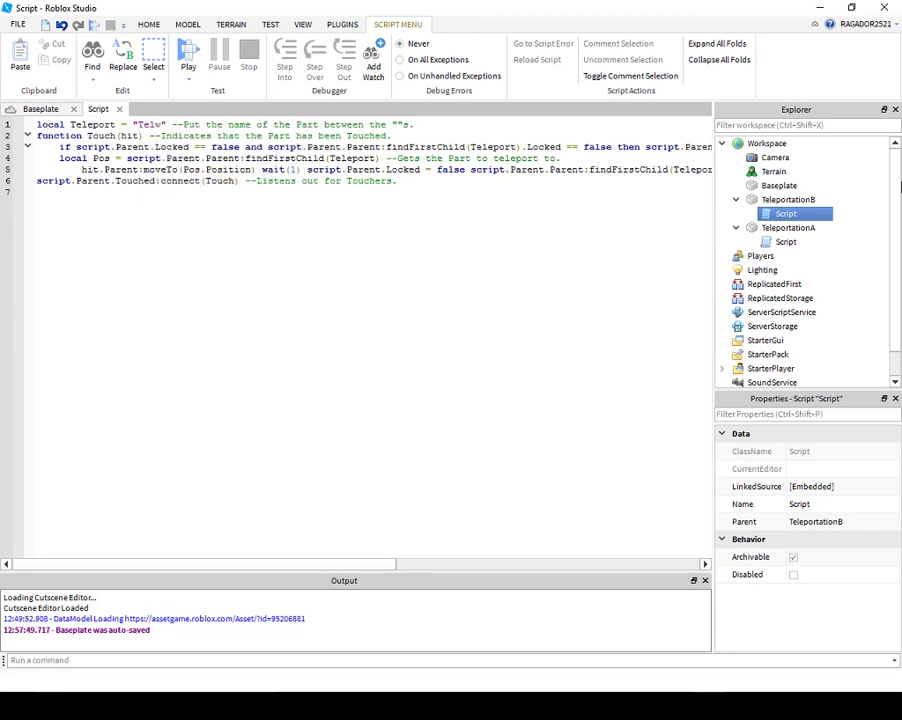
{"action": "key", "text": "BackSpace"}
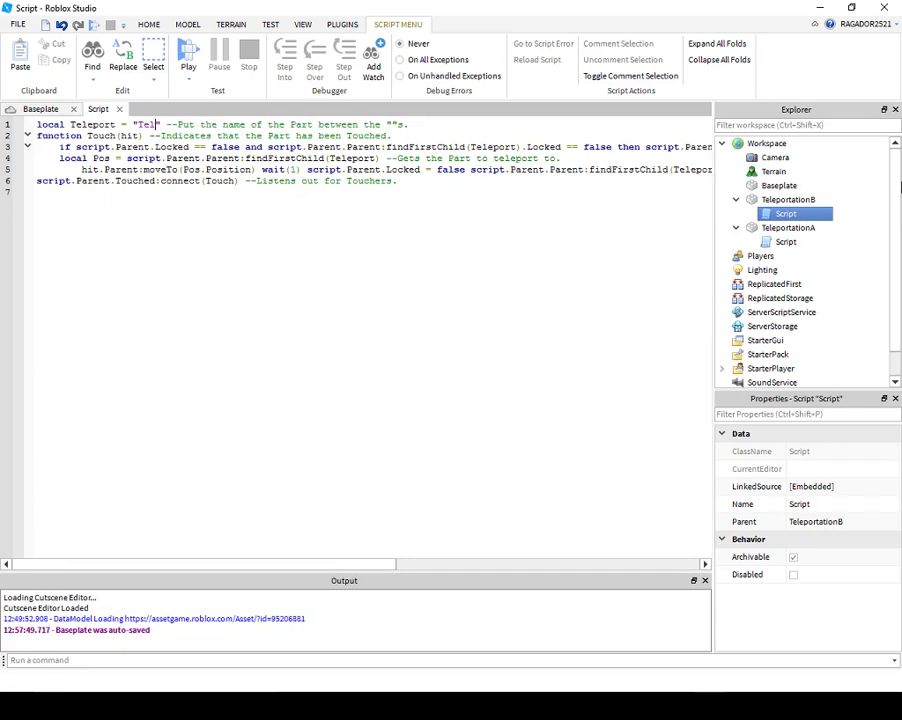
{"action": "type", "text": "eporte"}
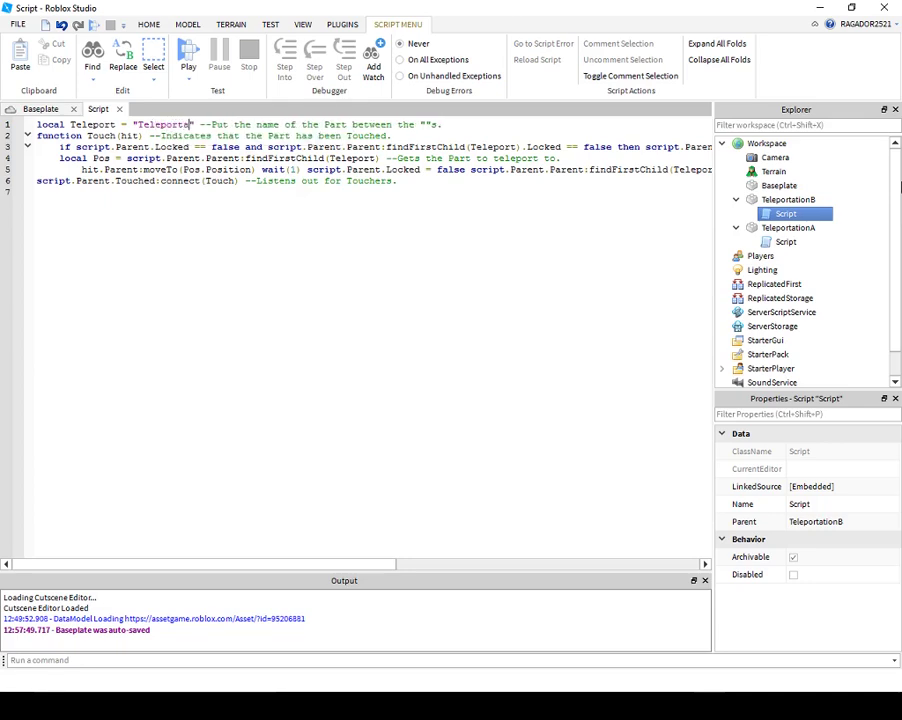
{"action": "type", "text": "tion"}
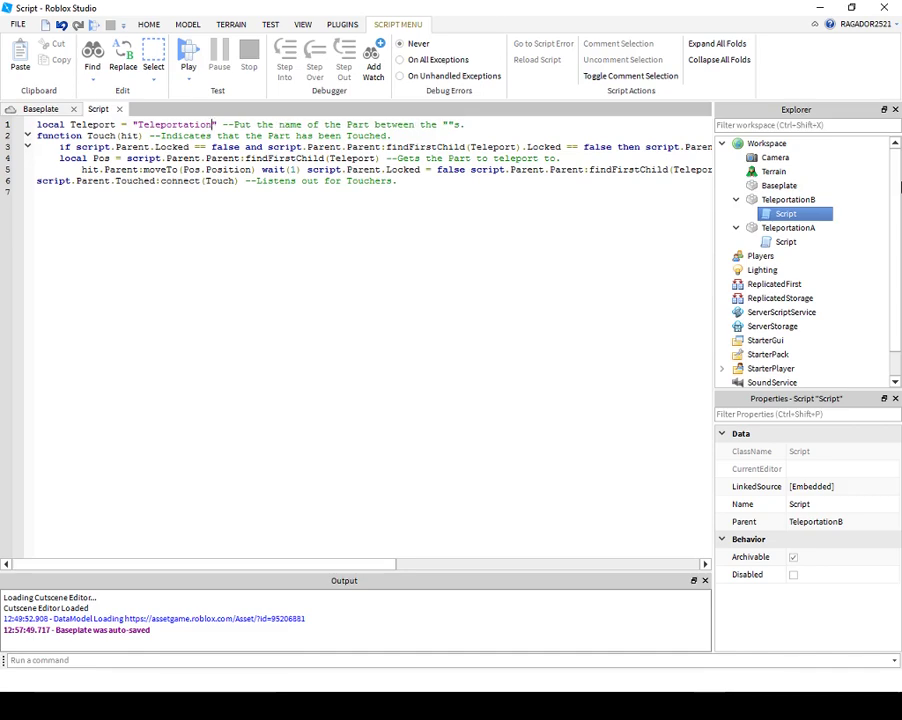
{"action": "type", "text": "A"}
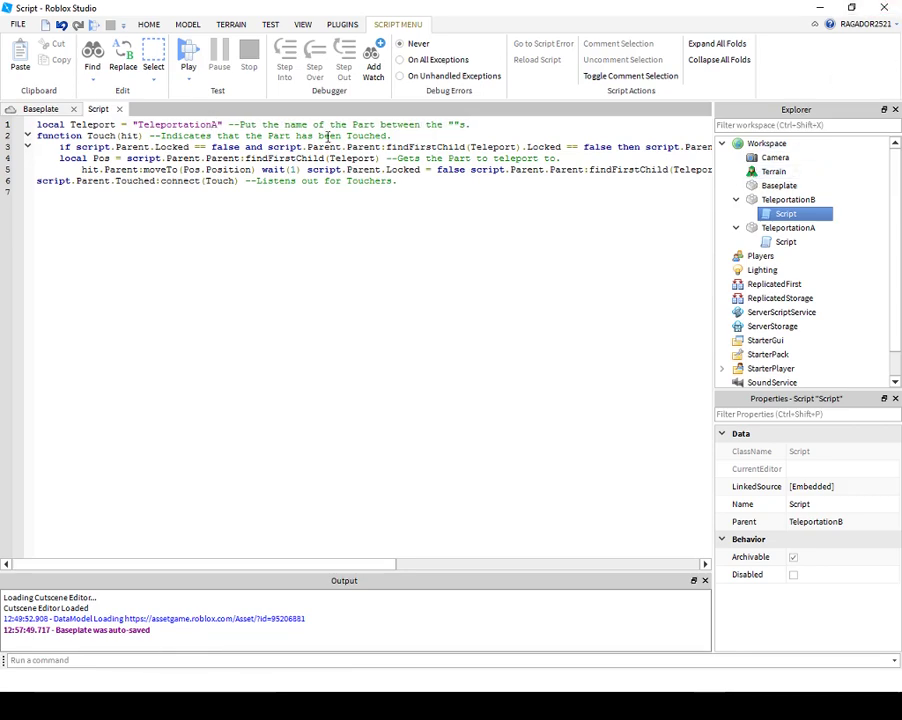
{"action": "left_click", "coordinate": [120, 110]}
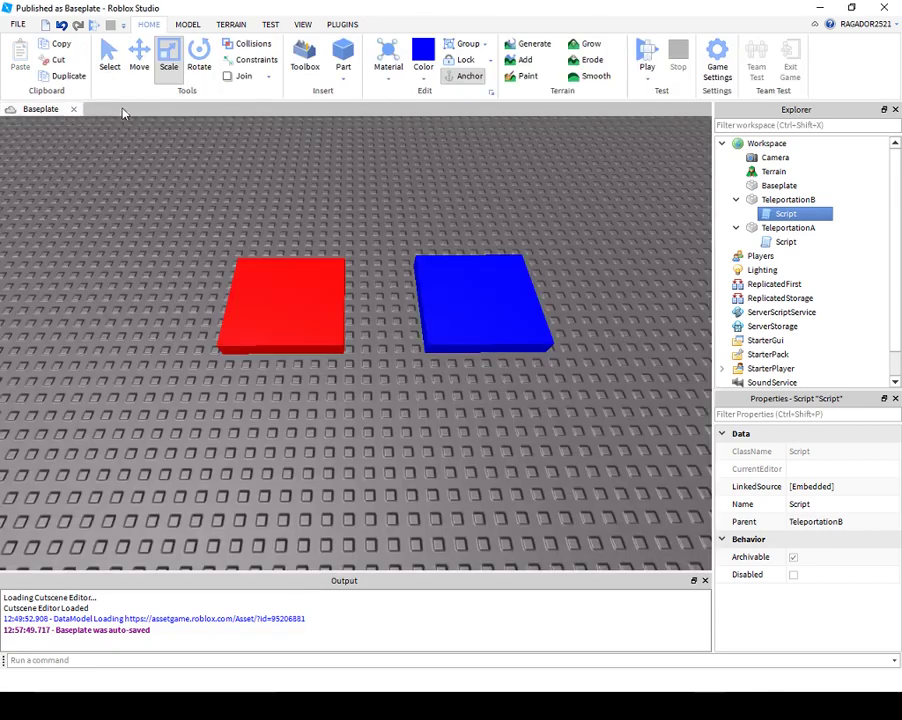
Open the script inside TeleportationA, clear its default code and paste the teleport code into it.
{"action": "left_click", "coordinate": [789, 228]}
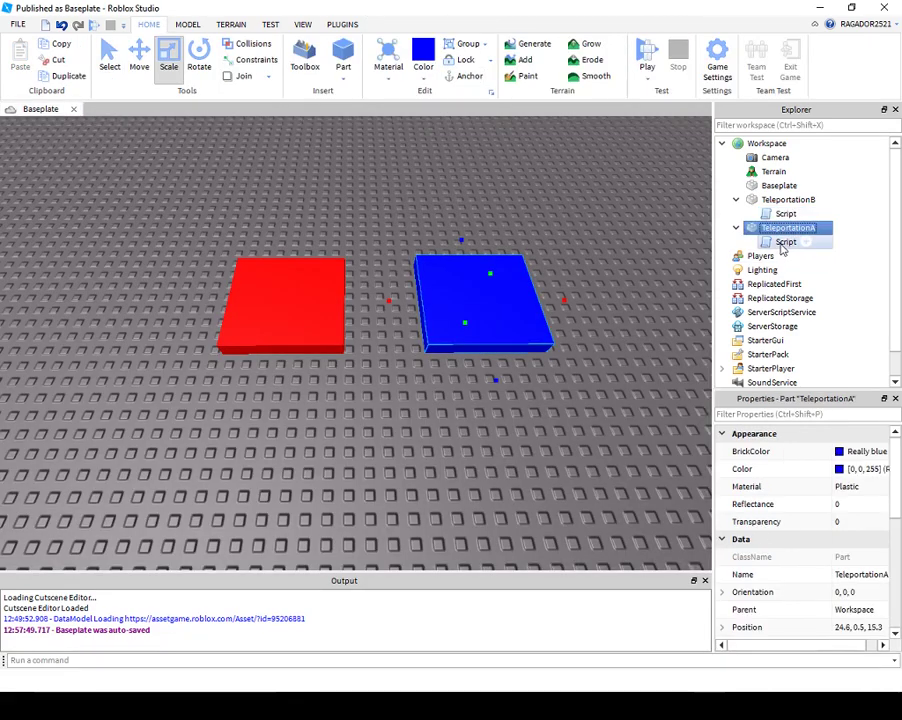
{"action": "left_click", "coordinate": [782, 242]}
{"action": "double_click", "coordinate": [782, 242]}
{"action": "left_click_drag", "start_coordinate": [108, 124], "coordinate": [9, 117]}
{"action": "left_click", "coordinate": [40, 139]}
{"action": "key", "text": "BackSpace"}
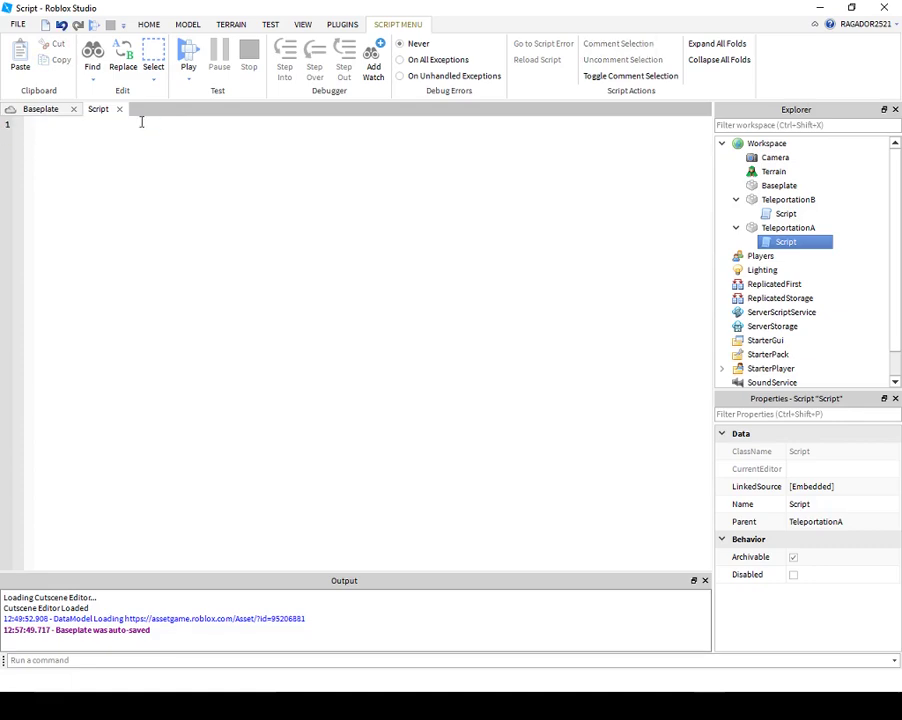
{"action": "type", "text": "local Teleport = \"Part2\" --Put the name of the Part between the \"\"s. function Touch(hit) --Indicates that the Part has been Touched. \tif script.Parent.Locked == false and script.Parent.Parent:findFirstChild(Teleport).Locked == false then script.Parent.Locked = true script.Parent.Parent:findFirstChild(Teleport).Locked = true --Checks Debounce. \tlocal Pos = script.Parent.Parent:findFirstChild(Teleport) --Gets the Part to teleport to. \t\thit.Parent:moveTo(Pos.Position) wait(1) script.Parent.Locked = false script.Parent.Parent:findFirstChild(Teleport).Locked = false end end --Takes you there and Ends the Function. script.Parent.Touched:connect(Touch) --Listens out for Touchers."}
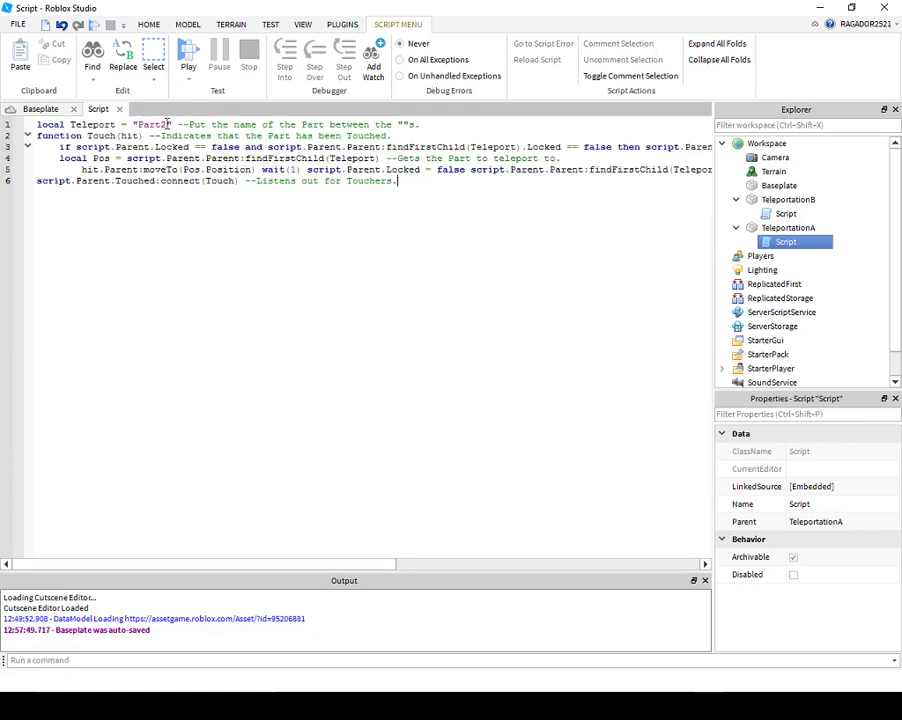
Set the Teleport variable in TeleportationA's script to "TeleportationB" and close the script.
{"action": "left_click_drag", "start_coordinate": [168, 124], "coordinate": [141, 124]}
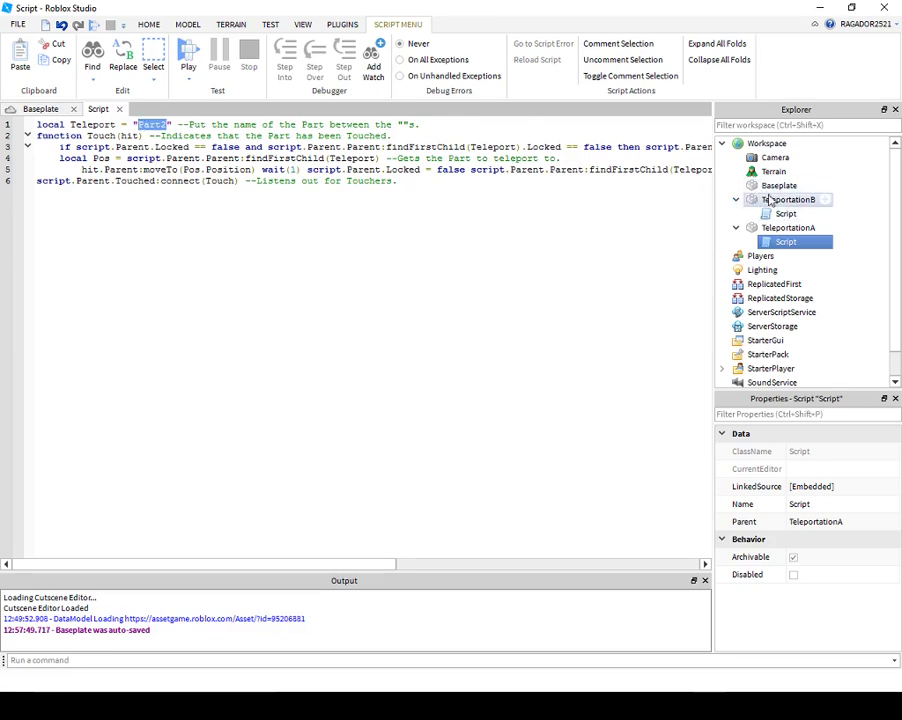
{"action": "key", "text": "BackSpace"}
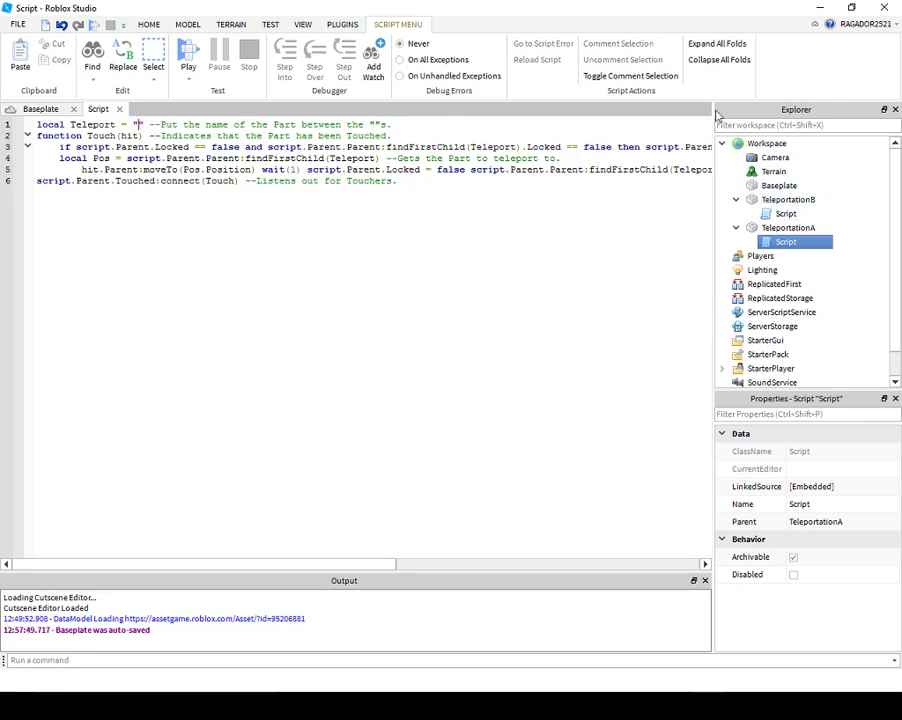
{"action": "type", "text": "Tele"}
{"action": "key", "text": "Tab"}
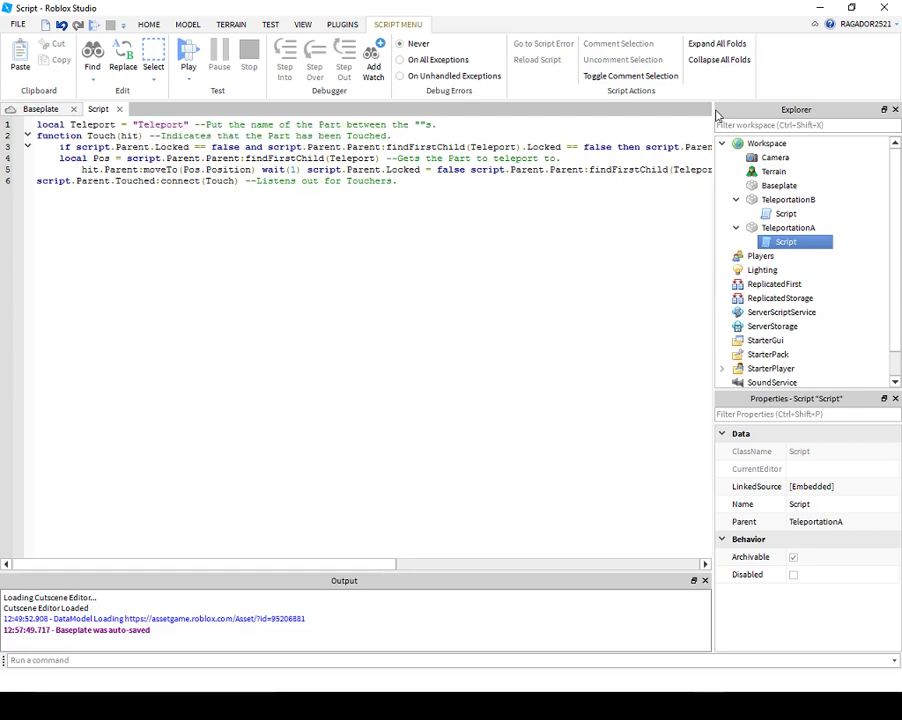
{"action": "type", "text": "ationB"}
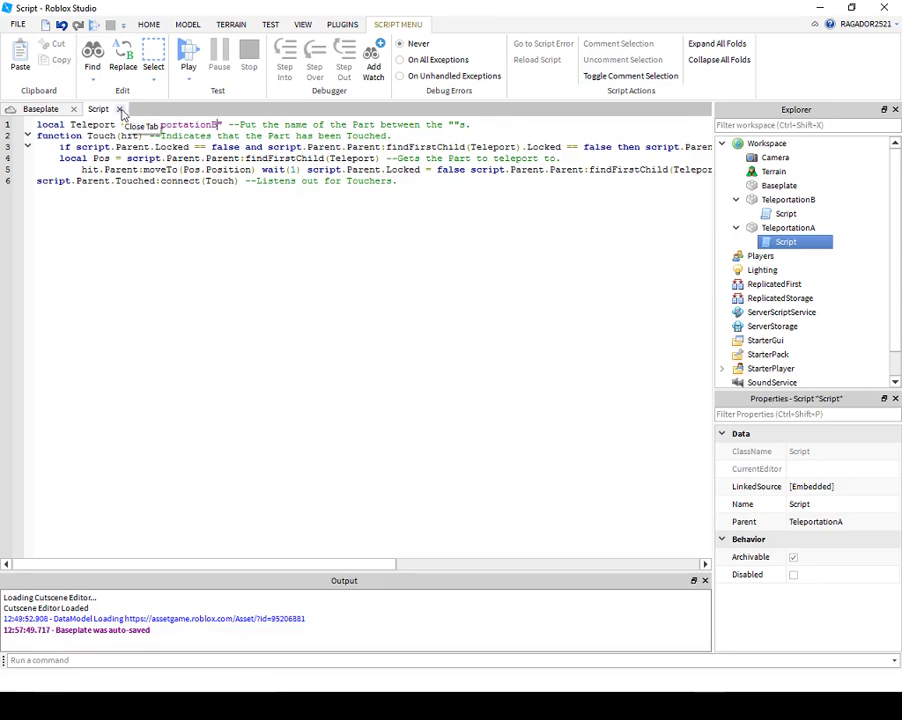
{"action": "left_click", "coordinate": [120, 111]}
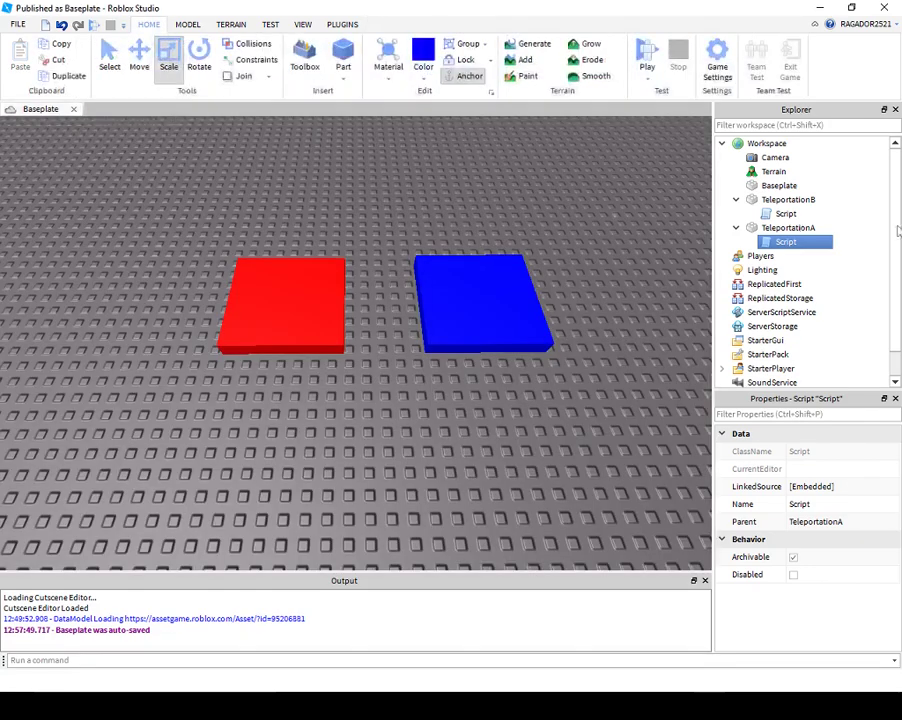
Collapse both teleport parts in the Explorer and add a spawn location on the baseplate, set apart from the pads at about 32.6, 0.5, 30.
{"action": "left_click", "coordinate": [736, 228]}
{"action": "left_click", "coordinate": [736, 200]}
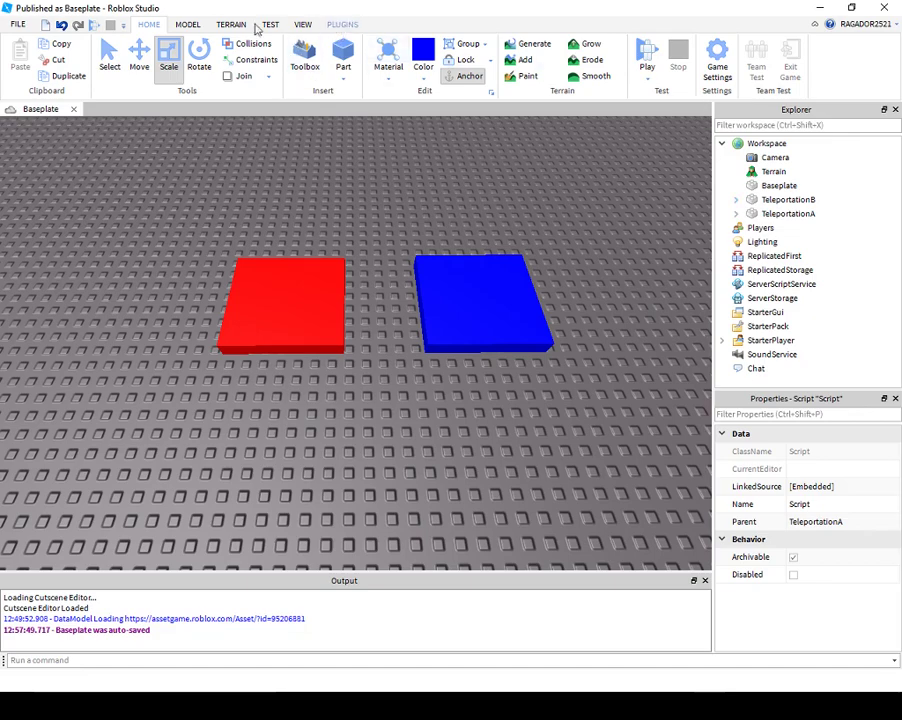
{"action": "left_click", "coordinate": [188, 24]}
{"action": "left_click", "coordinate": [836, 58]}
{"action": "right_click_drag", "start_coordinate": [540, 420], "coordinate": [366, 399]}
{"action": "left_click_drag", "start_coordinate": [528, 412], "coordinate": [664, 418]}
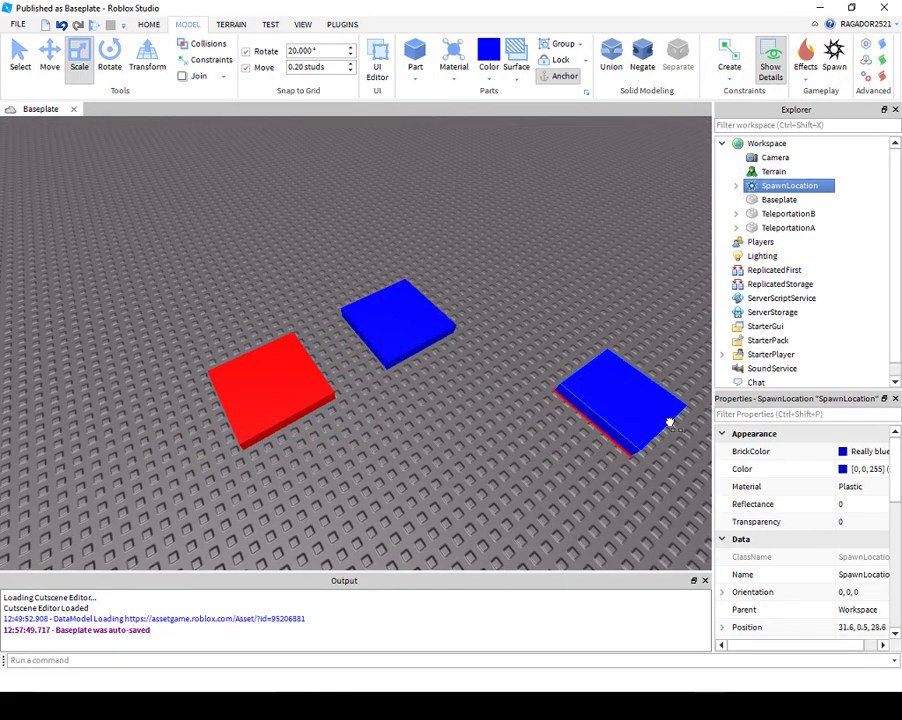
Playtest the game and walk the character onto the red and blue pads repeatedly to test teleporting in both directions.
{"action": "left_click", "coordinate": [147, 24]}
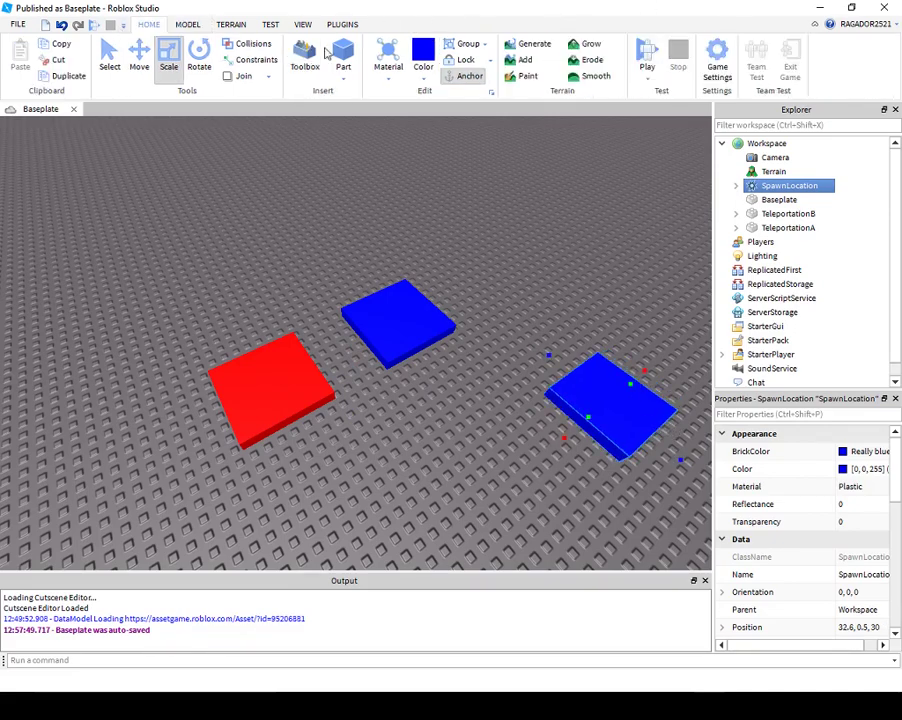
{"action": "left_click", "coordinate": [645, 50]}
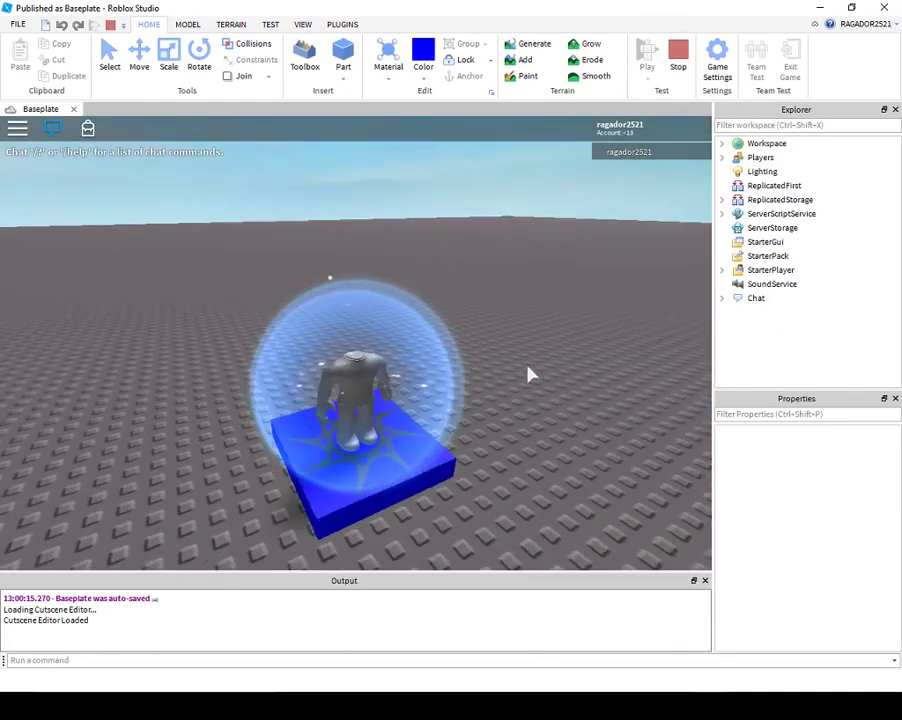
{"action": "key", "text": "s"}
{"action": "mouse_move", "coordinate": [441, 361]}
{"action": "right_mouse_down"}
{"action": "mouse_move", "coordinate": [451, 347]}
{"action": "mouse_move", "coordinate": [436, 356]}
{"action": "right_mouse_up"}
{"action": "key", "text": "a"}
{"action": "key", "text": "d"}
{"action": "key", "text": "w"}
{"action": "key", "text": "w"}
{"action": "key", "text": "a"}
{"action": "key", "text": "w"}
{"action": "key", "text": "space"}
{"action": "key", "text": "d"}
{"action": "key", "text": "w"}
{"action": "key", "text": "s"}
{"action": "key", "text": "a"}
{"action": "key", "text": "w"}
{"action": "key", "text": "d"}
{"action": "key", "text": "w"}
{"action": "key", "text": "s"}
{"action": "key", "text": "w"}
{"action": "key", "text": "s"}
{"action": "key", "text": "w"}
{"action": "key", "text": "w"}
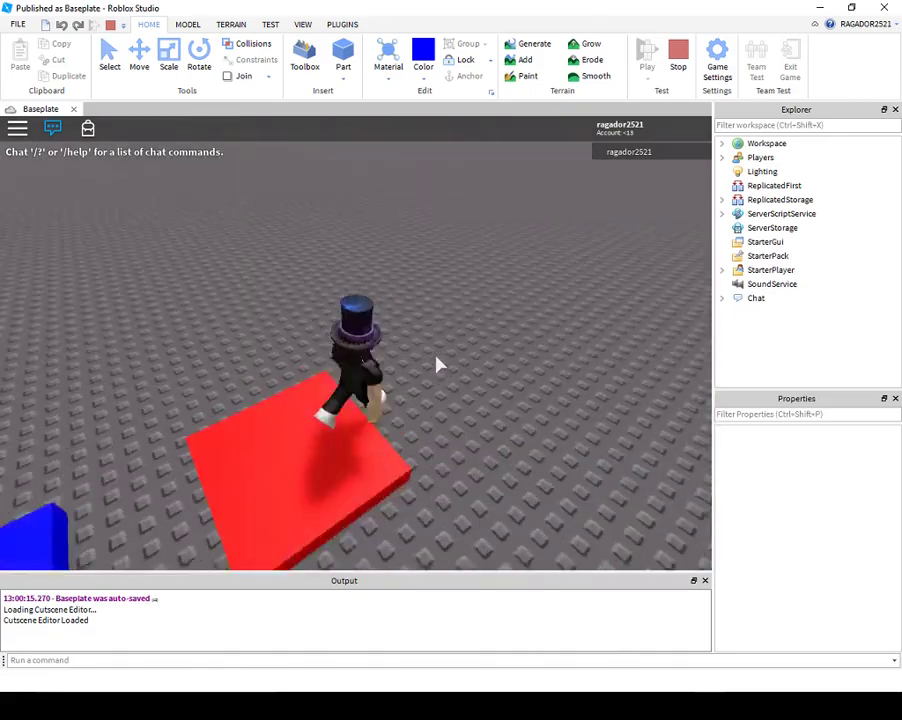
{"action": "key", "text": "w"}
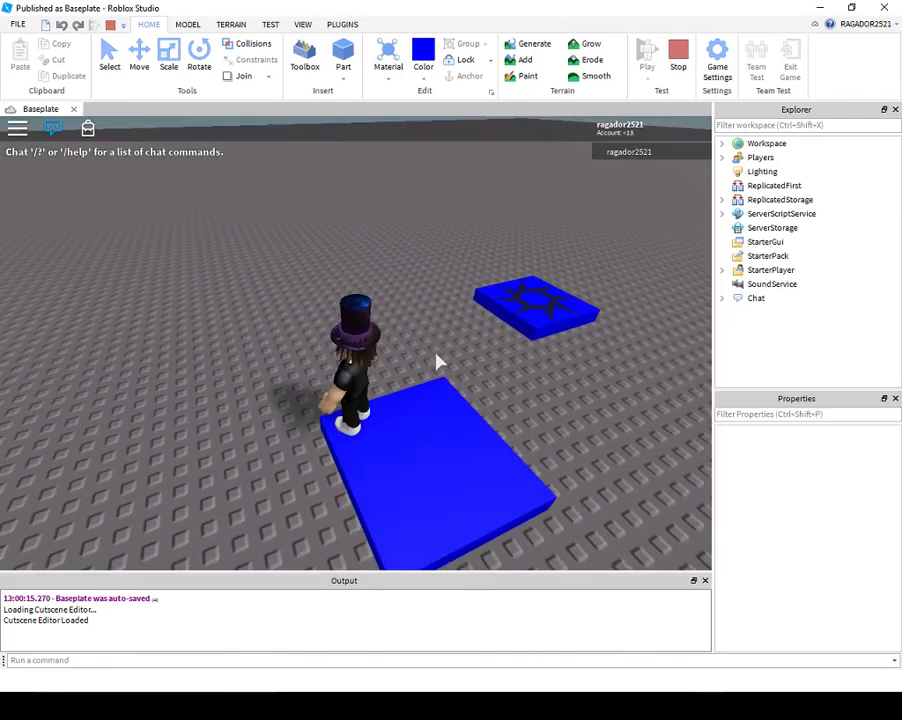
{"action": "key", "text": "w"}
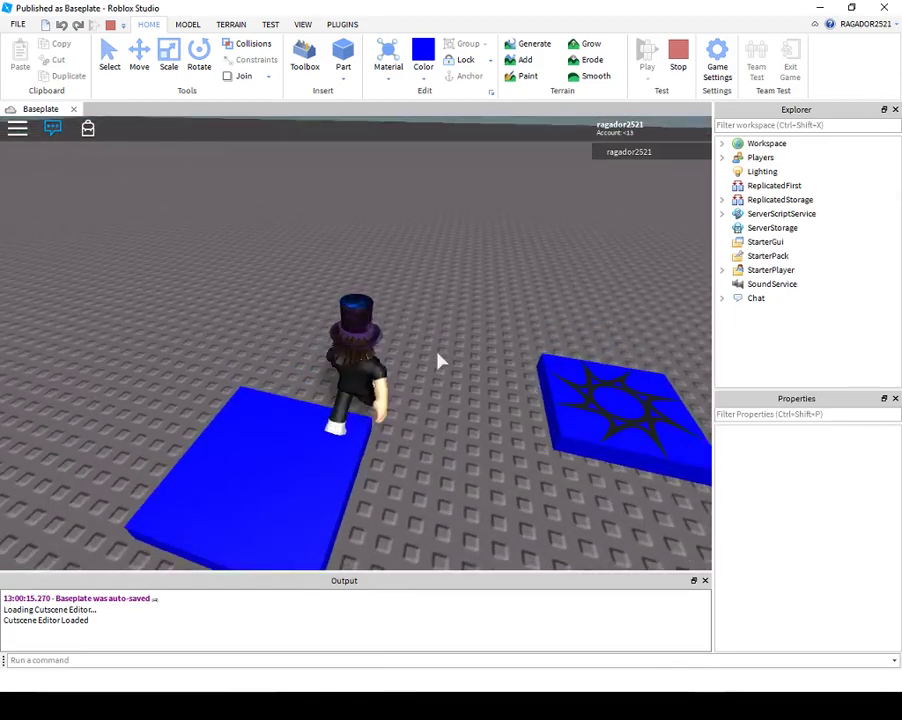
{"action": "key", "text": "w"}
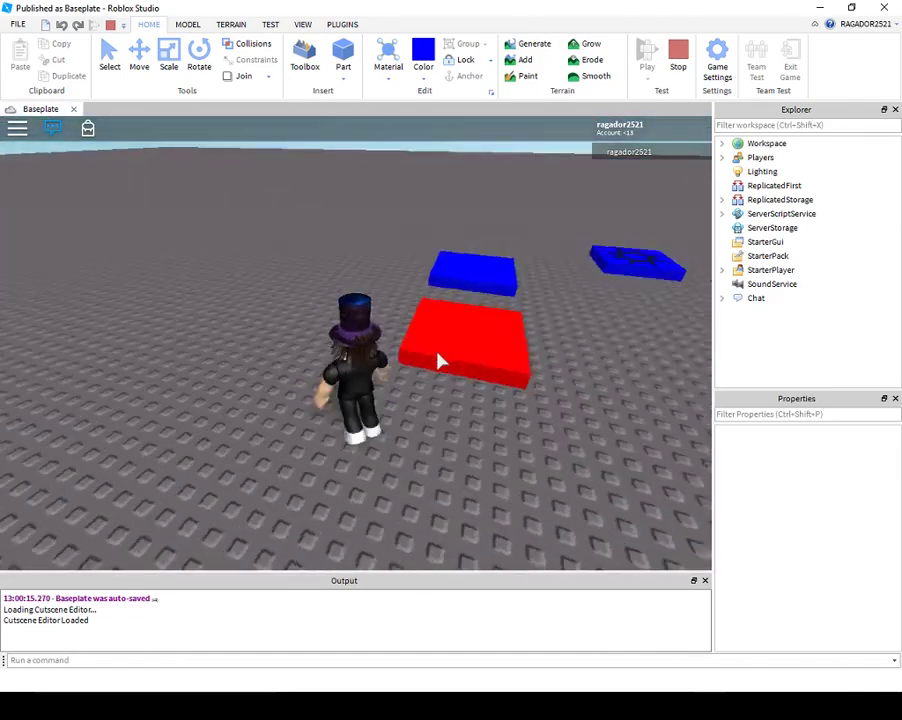
{"action": "key", "text": "w"}
{"action": "key", "text": "space"}
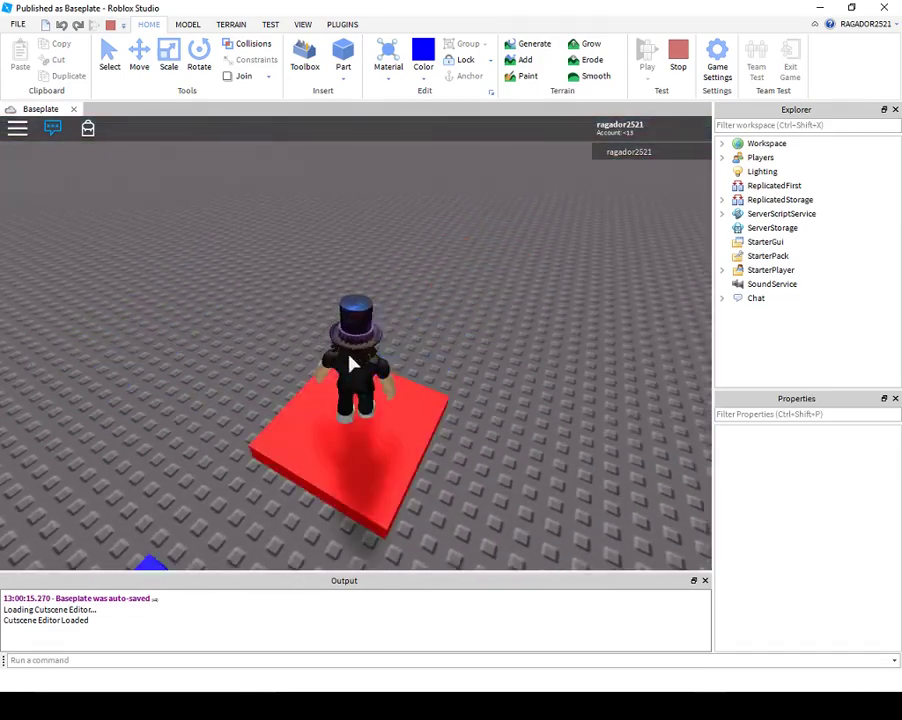
{"action": "key", "text": "w"}
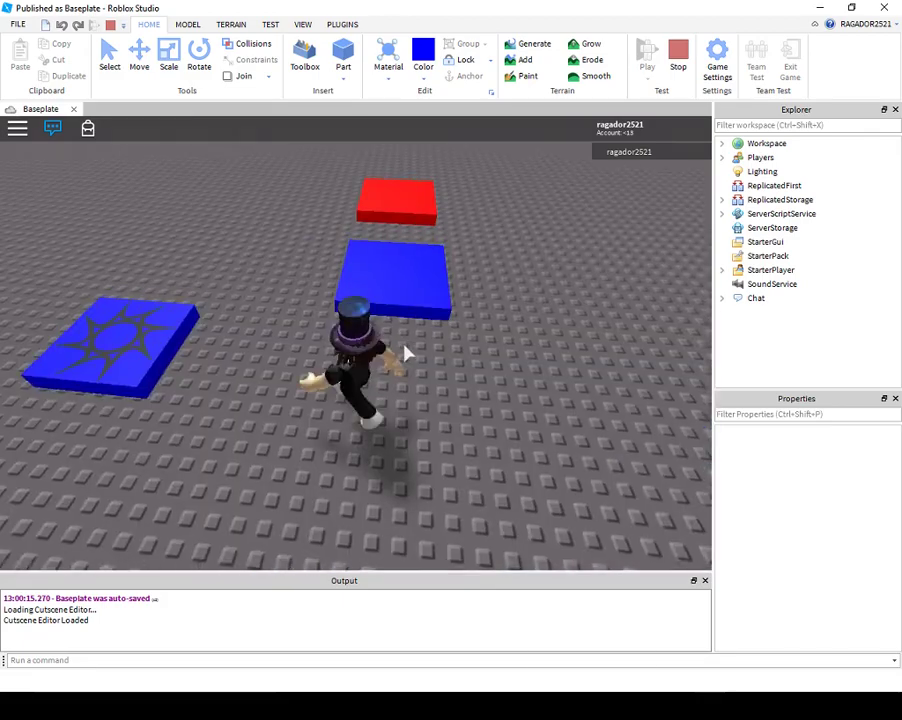
{"action": "key", "text": "w"}
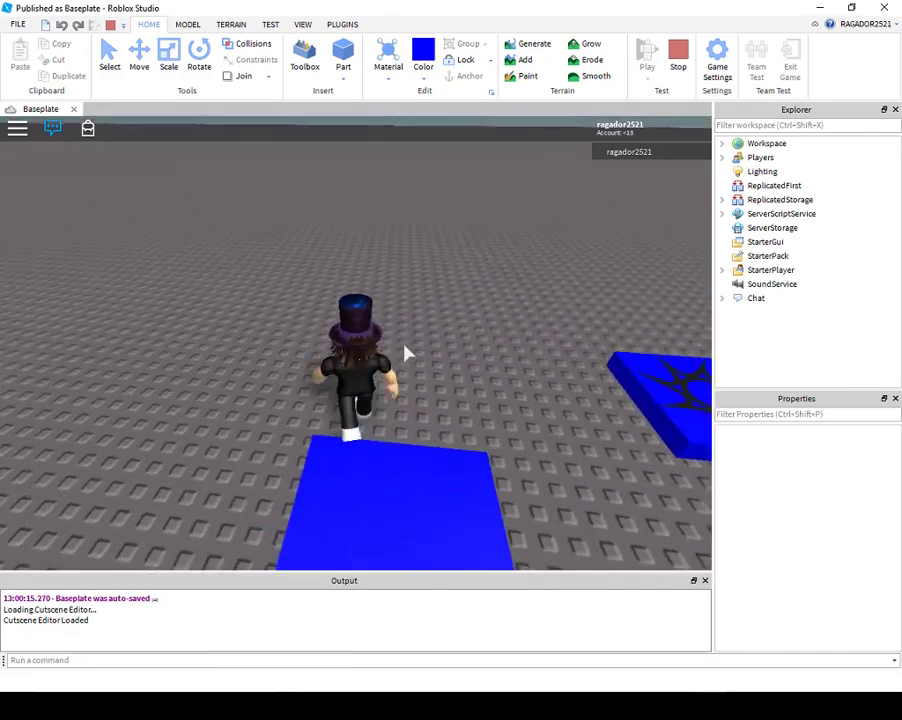
{"action": "key", "text": "w"}
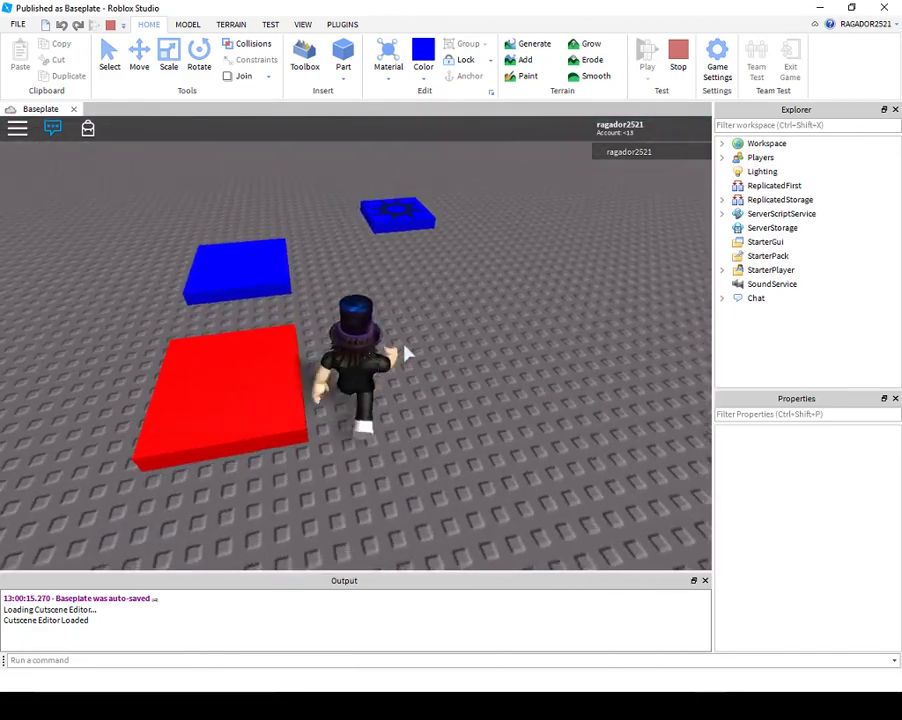
Walk the character away from the teleport pads past the spawn location, and view it close-up from the front with the pads behind it.
{"action": "key", "text": "w"}
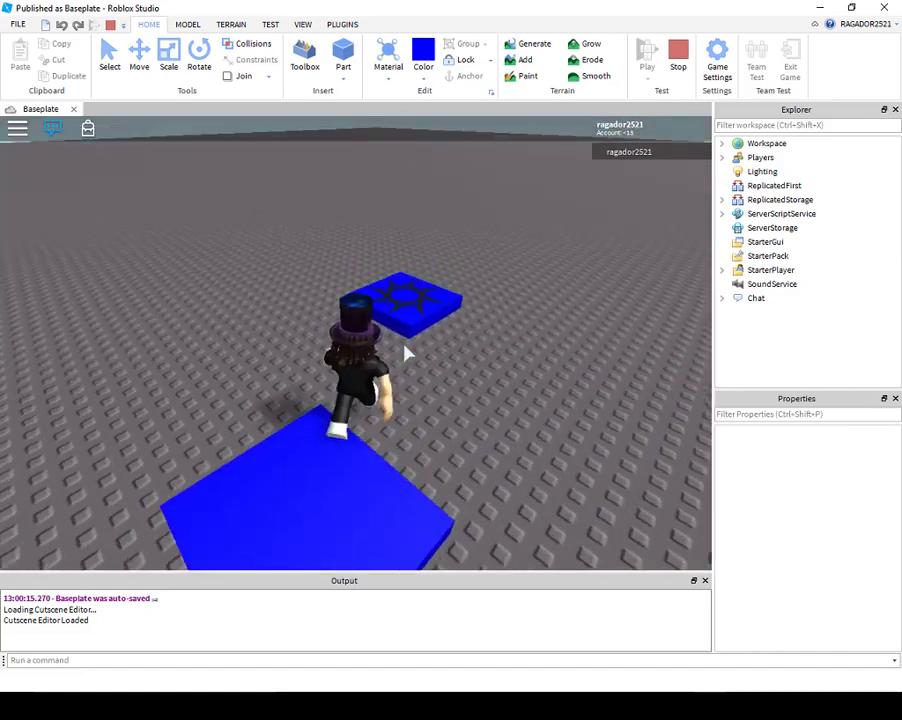
{"action": "key", "text": "d"}
{"action": "key", "text": "s"}
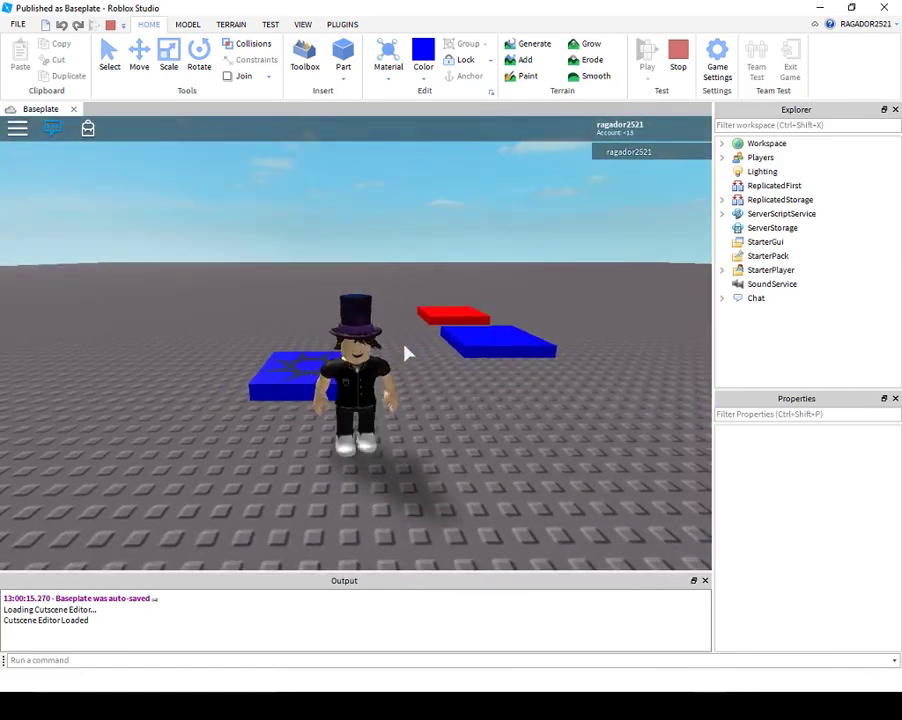
{"action": "right_click_drag", "start_coordinate": [405, 353], "coordinate": [405, 353]}
{"action": "key", "text": "s"}
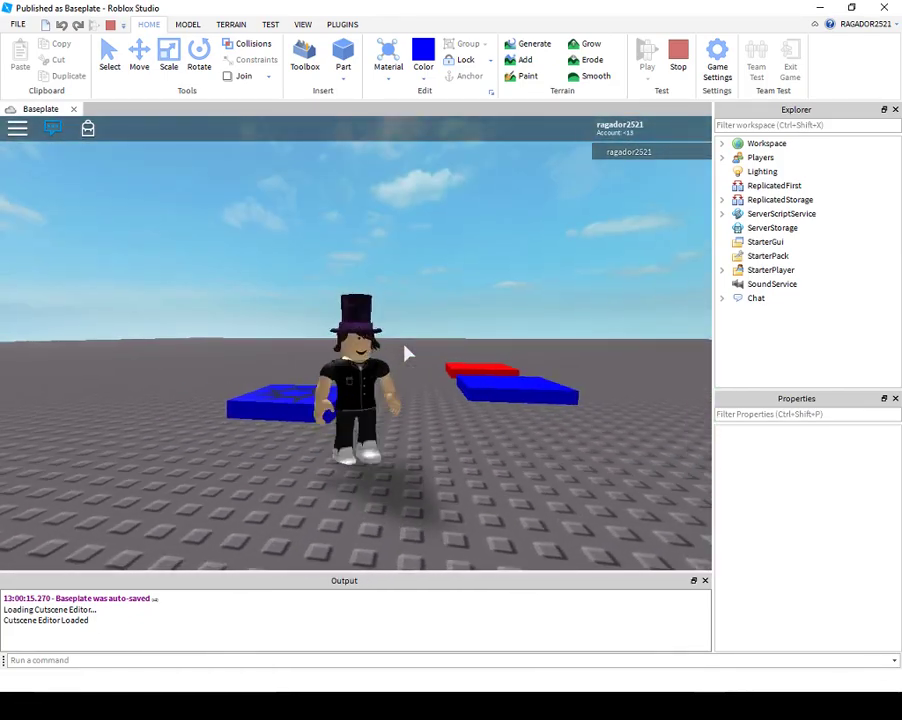
{"action": "key", "text": "d"}
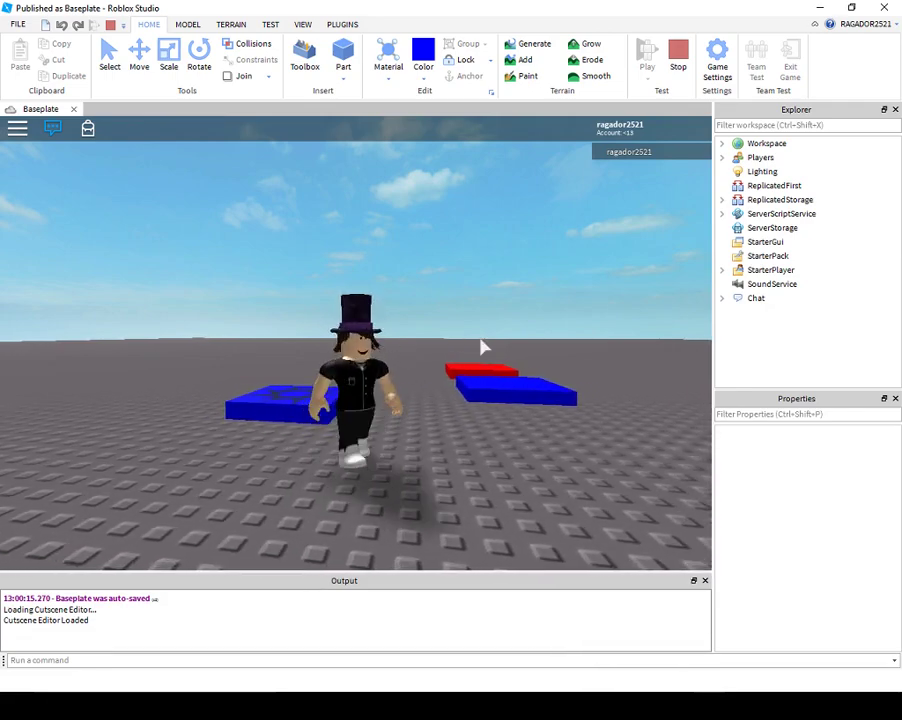
{"action": "key", "text": "s"}
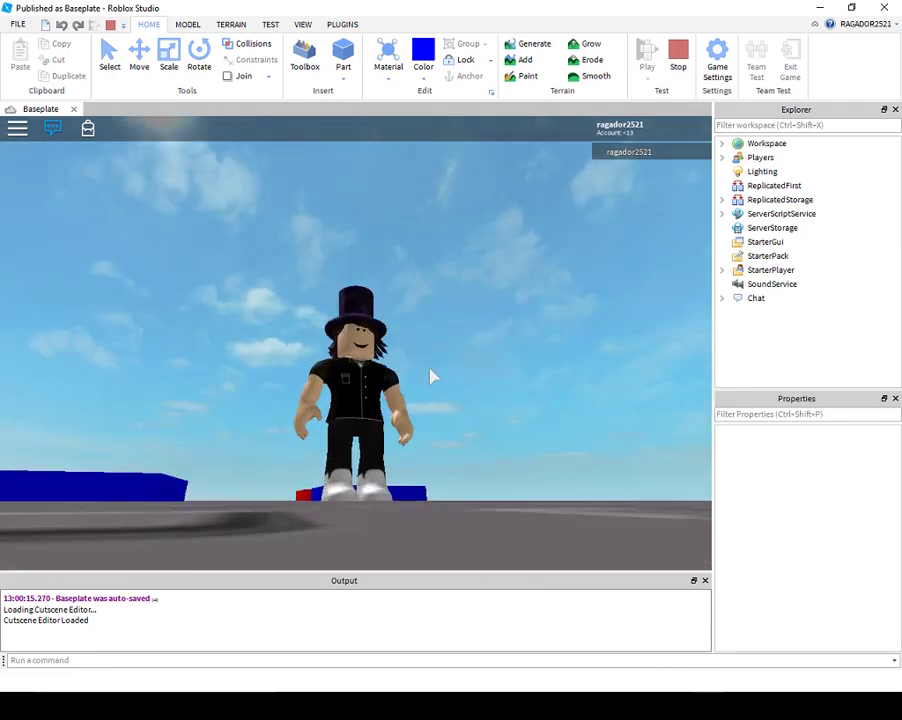
{"action": "right_click_drag", "start_coordinate": [430, 368], "coordinate": [430, 369]}
{"action": "scroll", "coordinate": [430, 369], "scroll_direction": "up", "scroll_amount": 2}
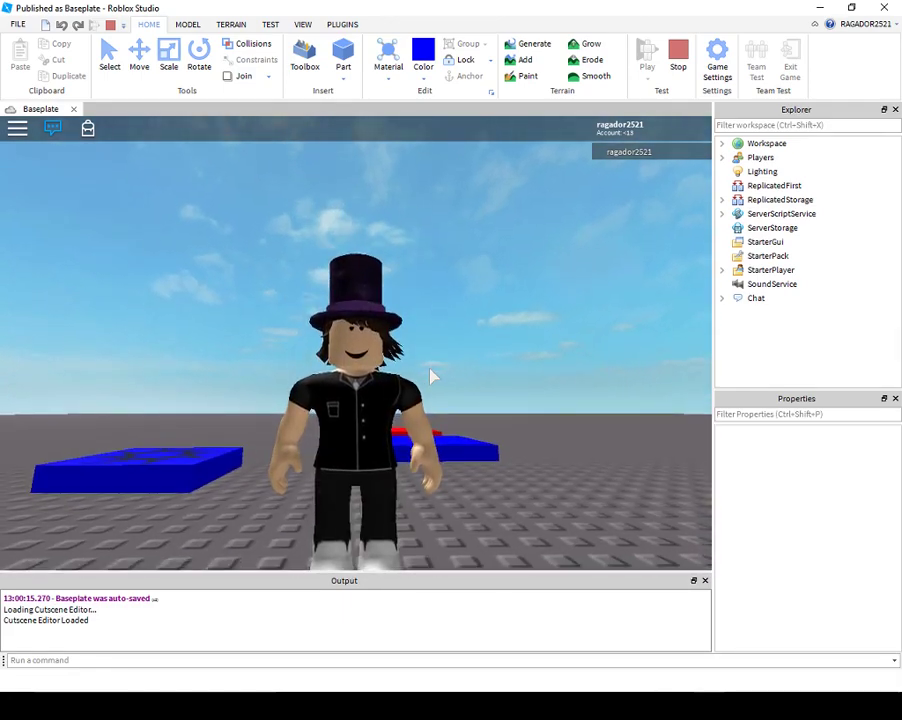